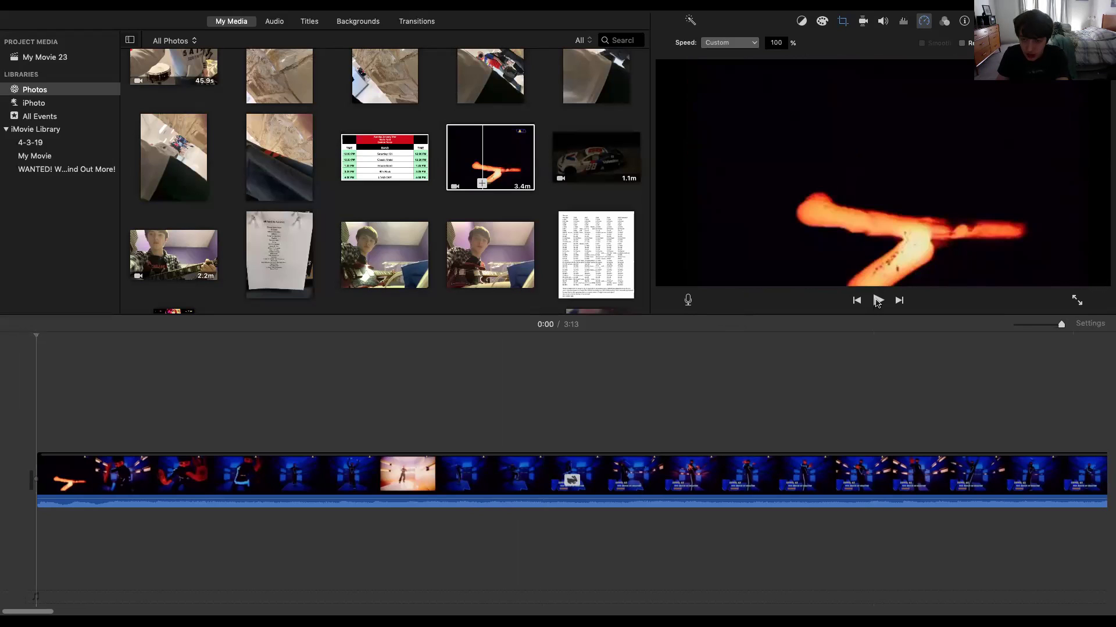
Preview the music video clip, then return to the start of the project
left_click(877, 300)
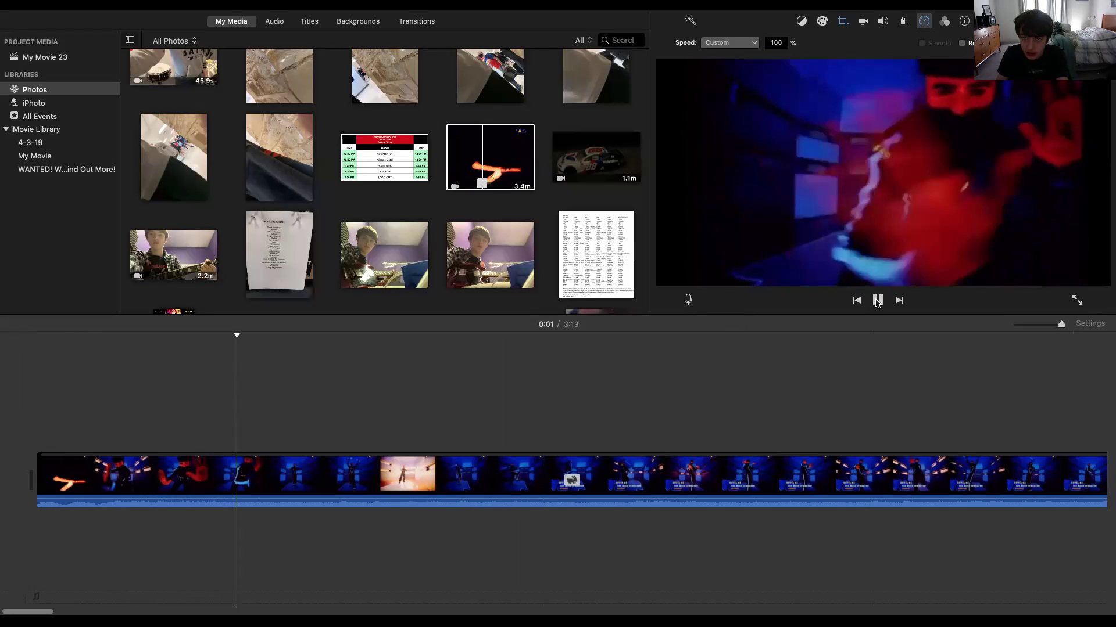
left_click(257, 476)
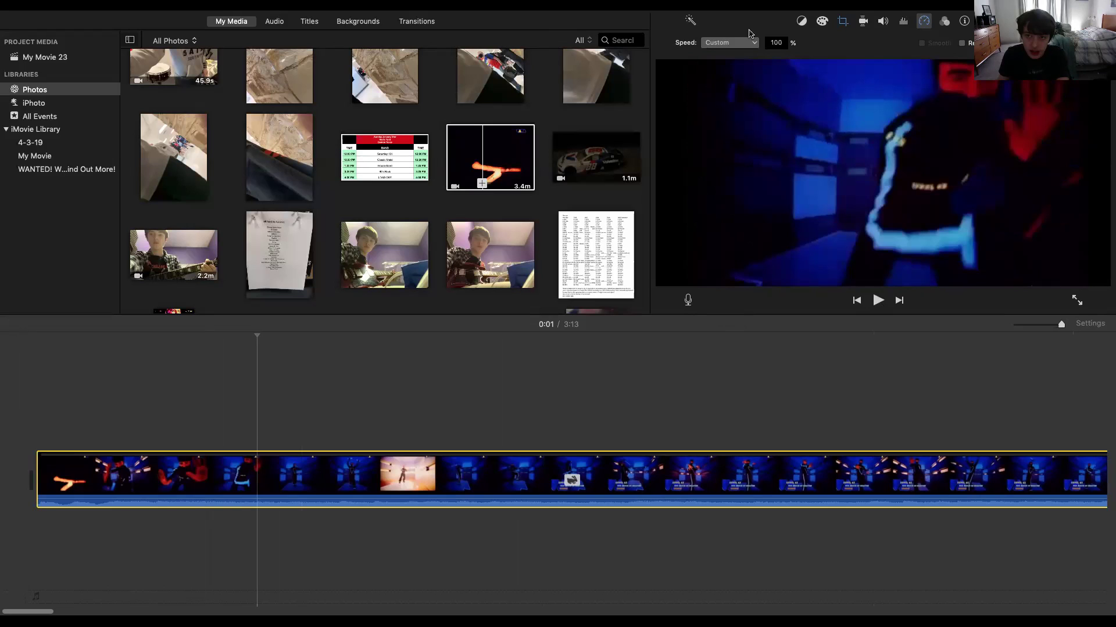
left_click(482, 184)
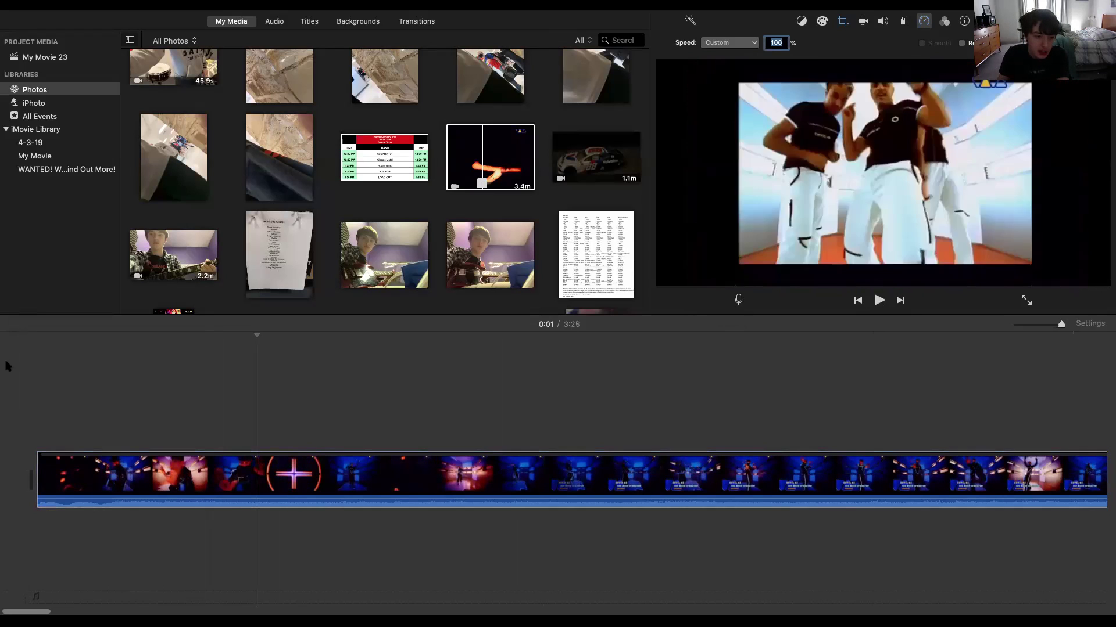
left_click(876, 300)
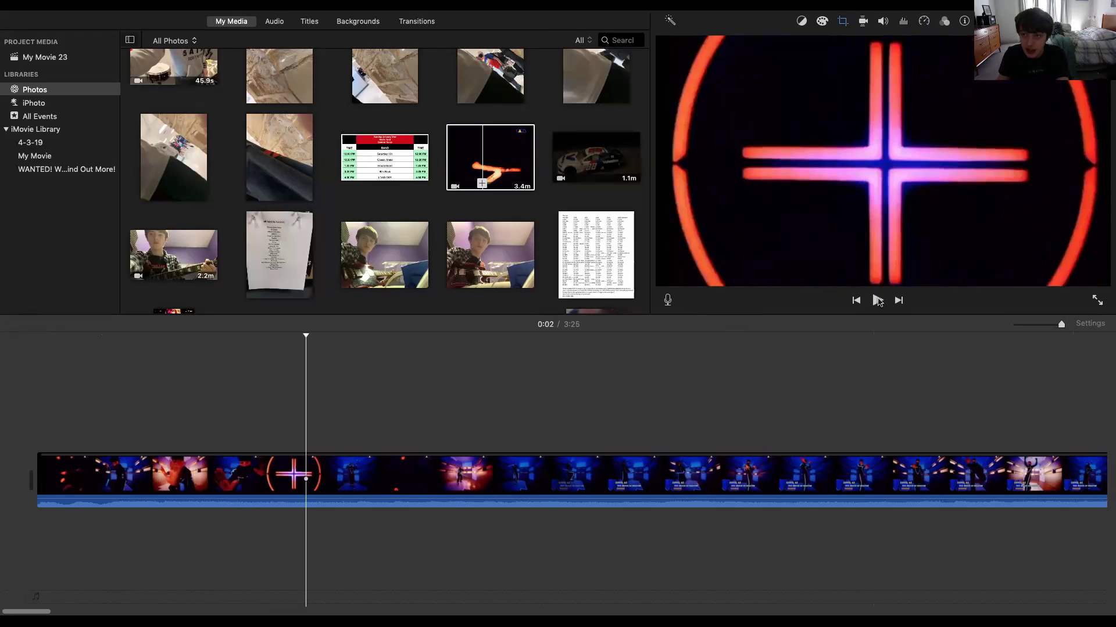
left_click(878, 301)
left_click(15, 424)
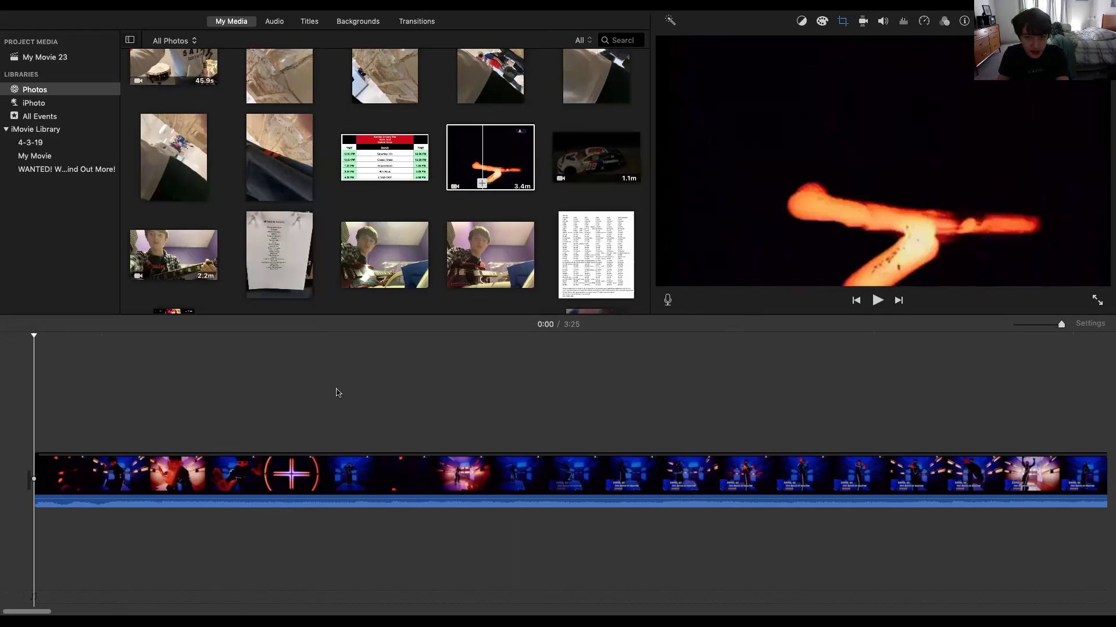
Set the clip's custom speed to 100% so the project runs 3:25
left_click(922, 22)
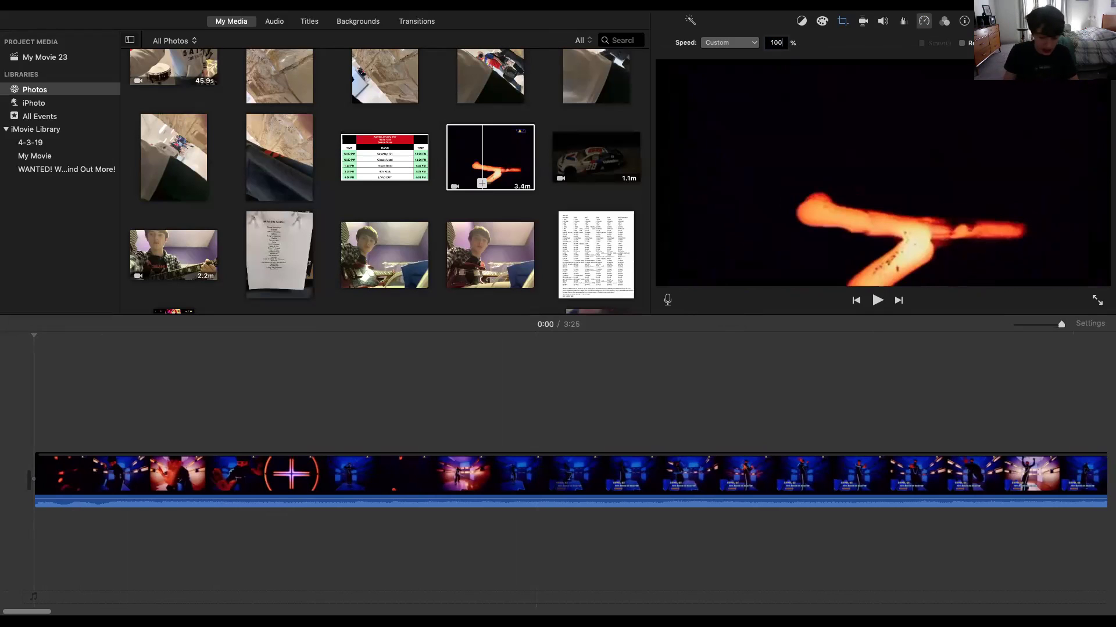
type("6")
key("Return")
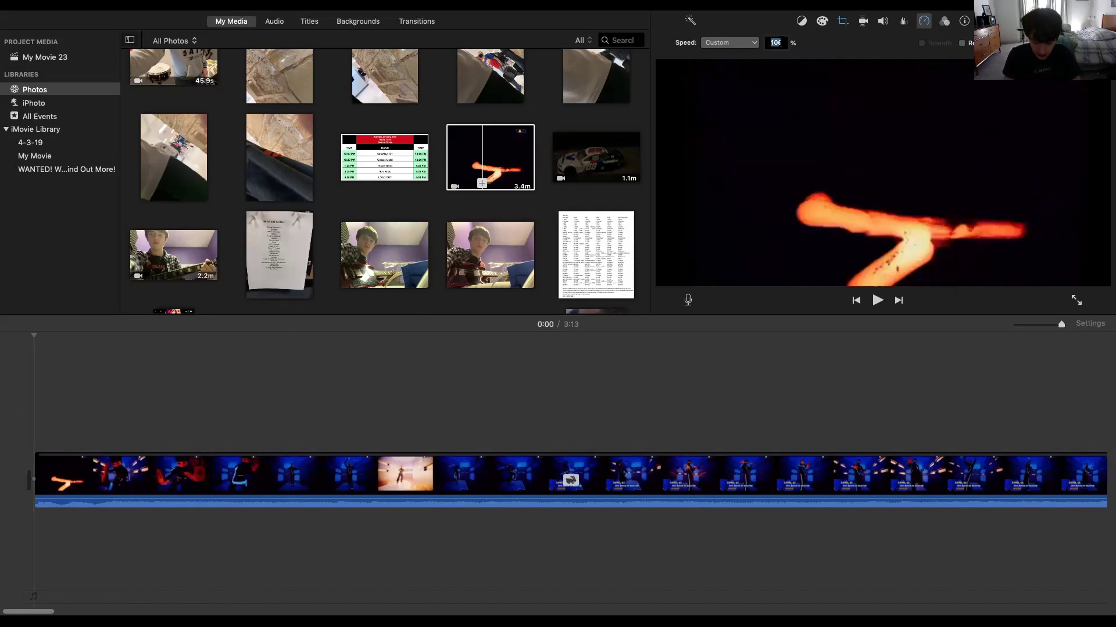
key("Return")
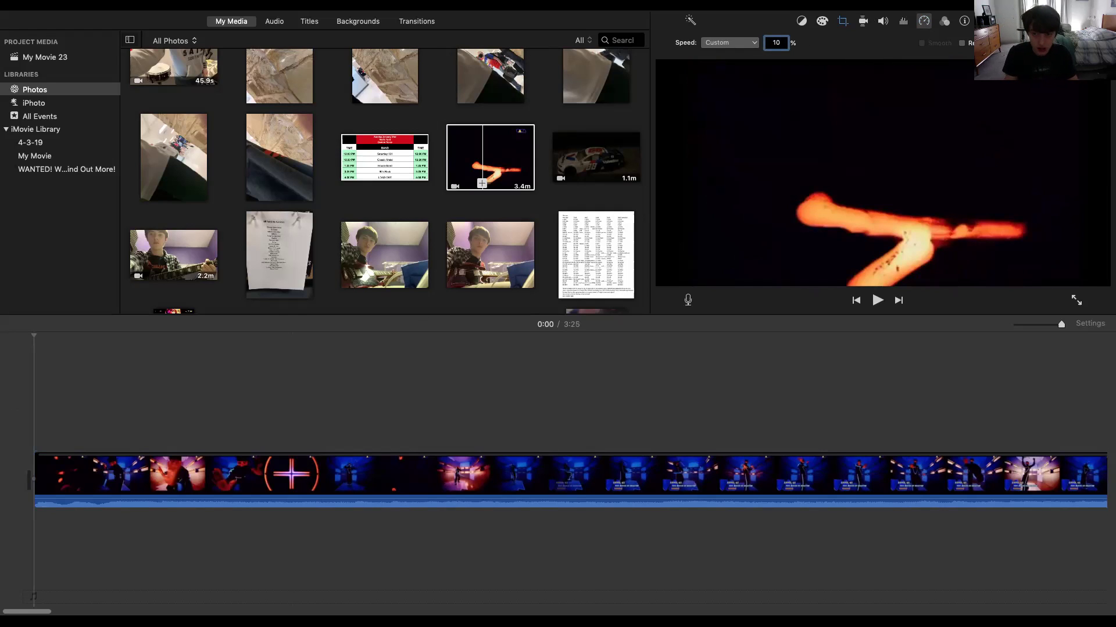
Set the clip's custom speed to 106% and briefly preview it
type("6")
key("Return")
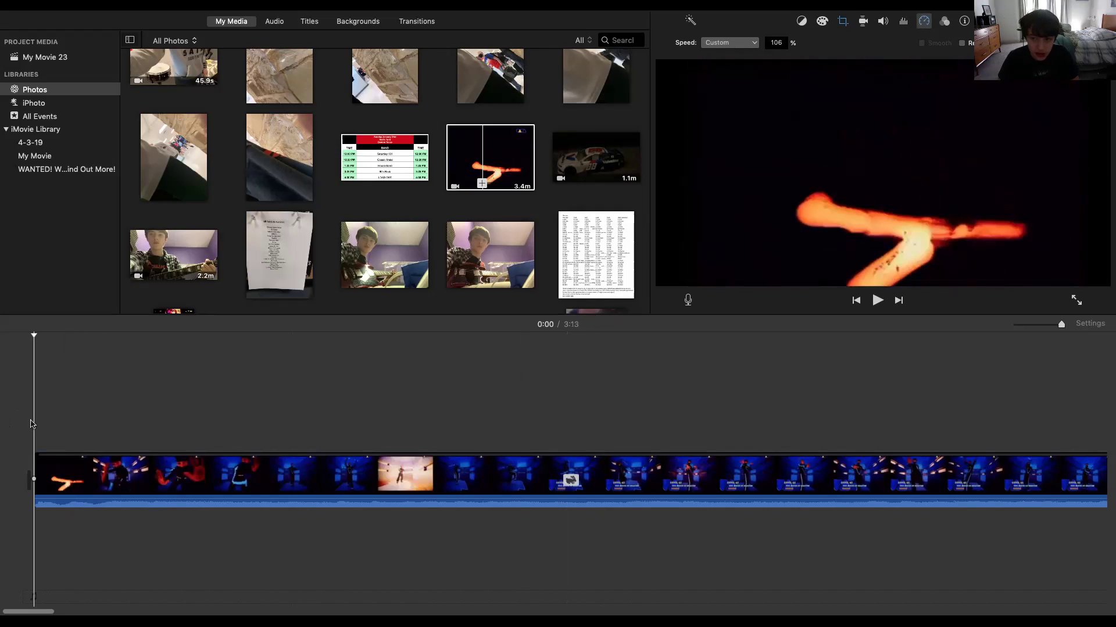
left_click(877, 300)
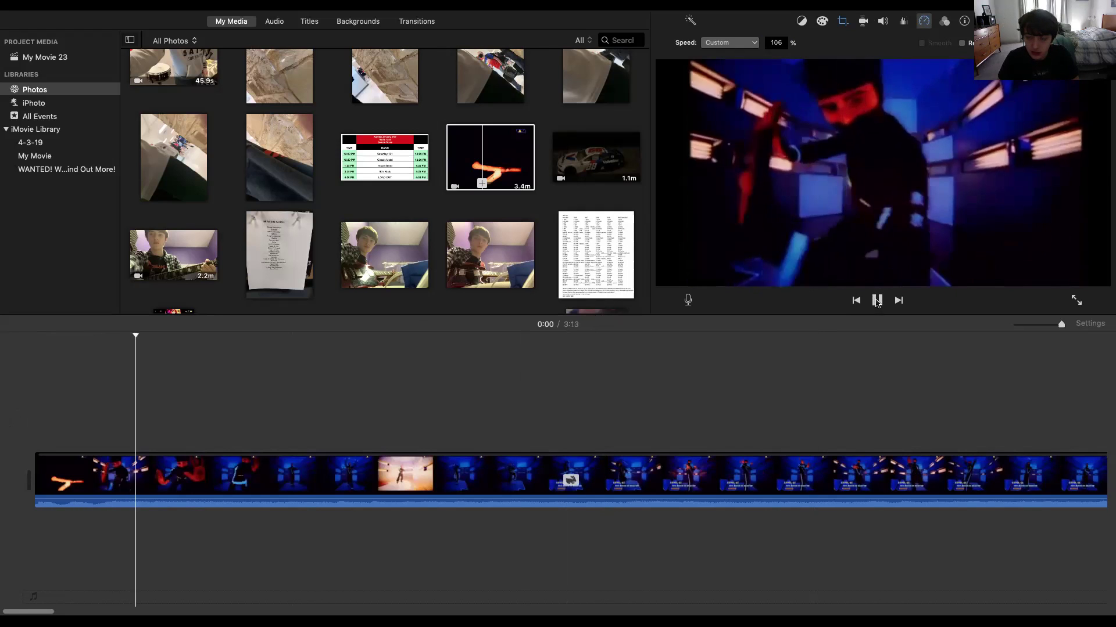
left_click(878, 301)
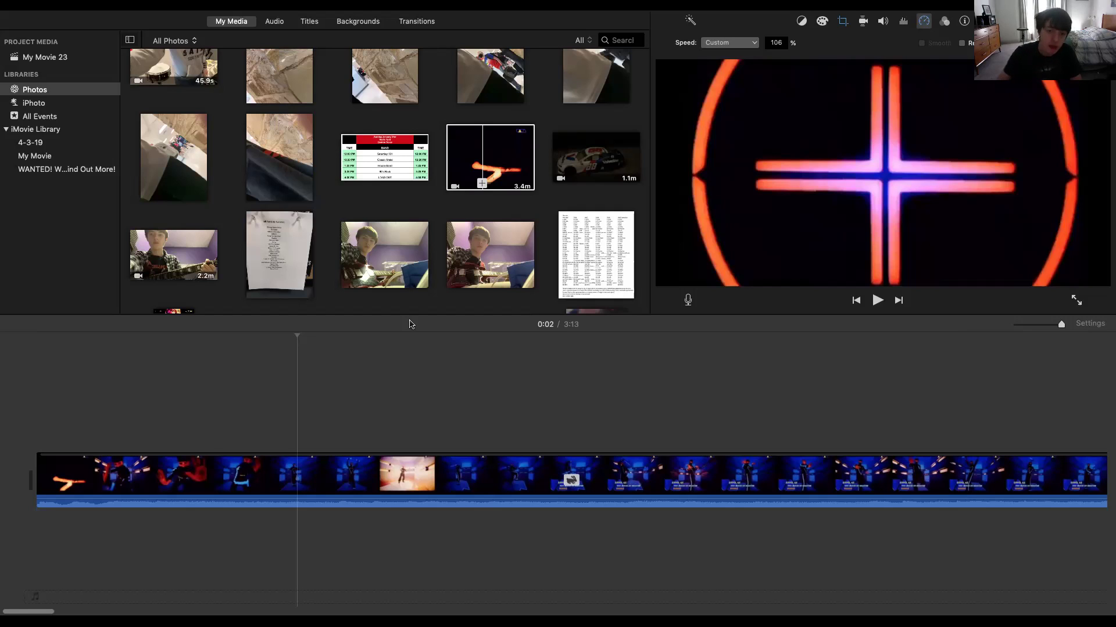
Replay the 3:13 project from the beginning, pausing around 0:11
left_click(36, 406)
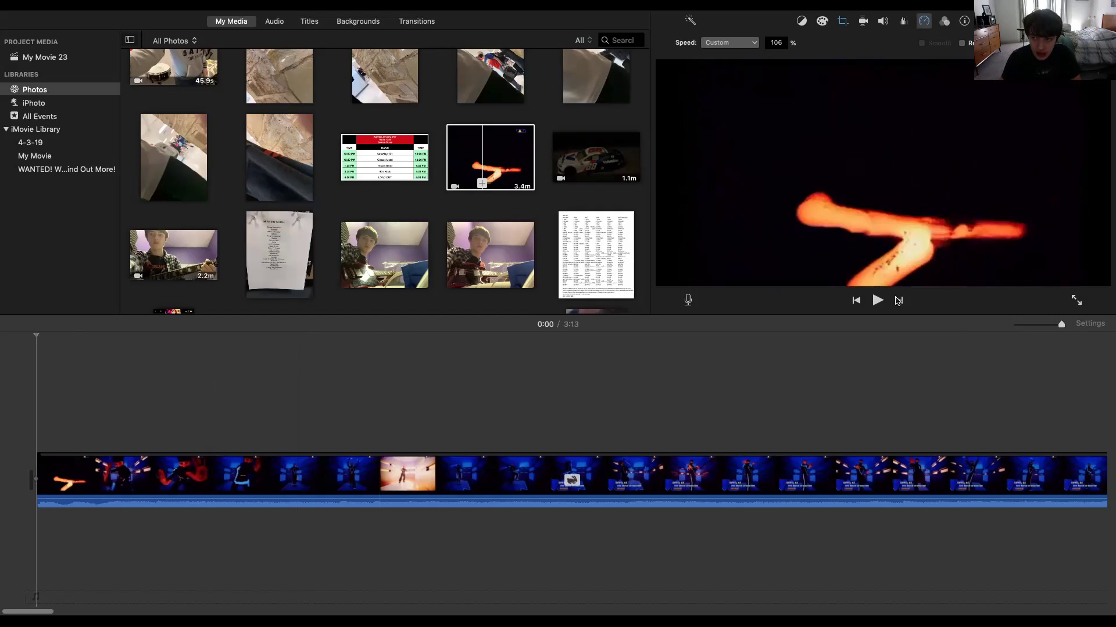
left_click(880, 302)
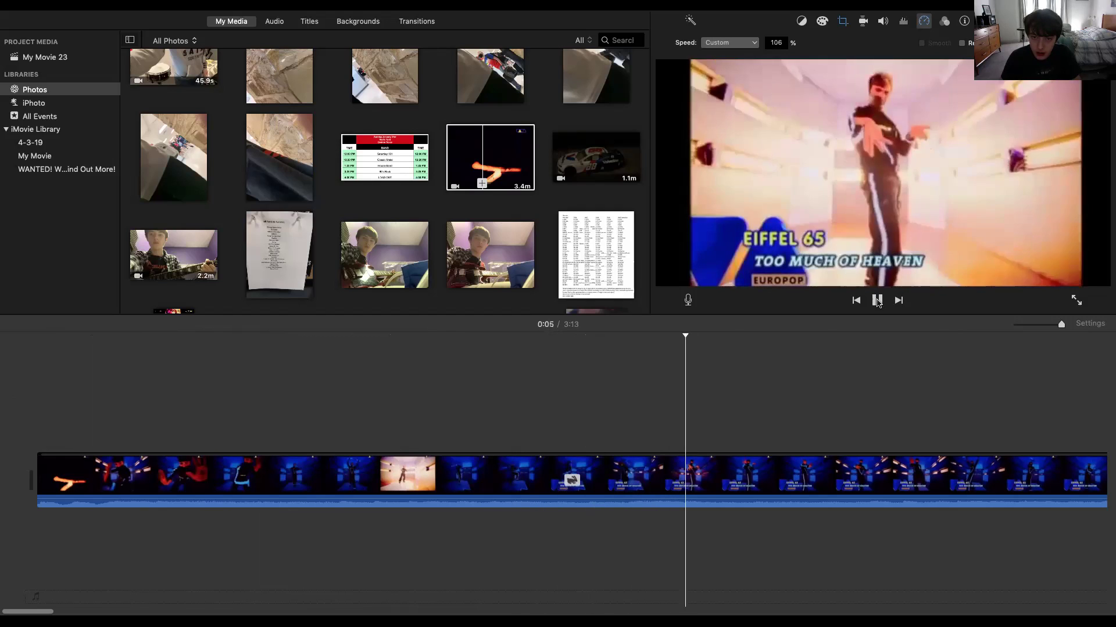
left_click(877, 301)
left_click(877, 301)
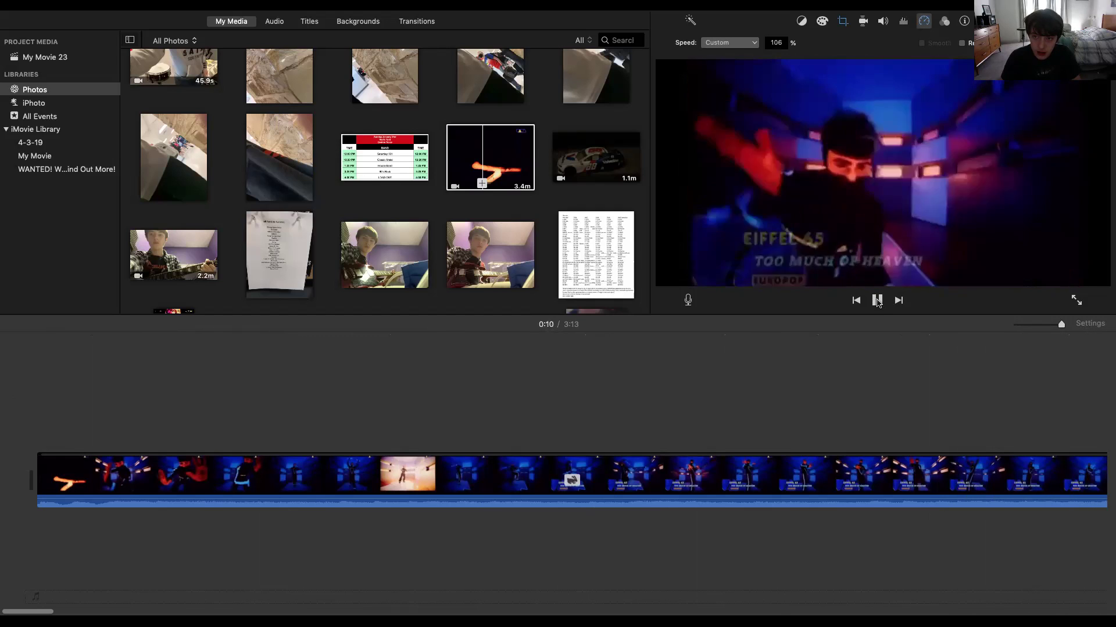
left_click(876, 299)
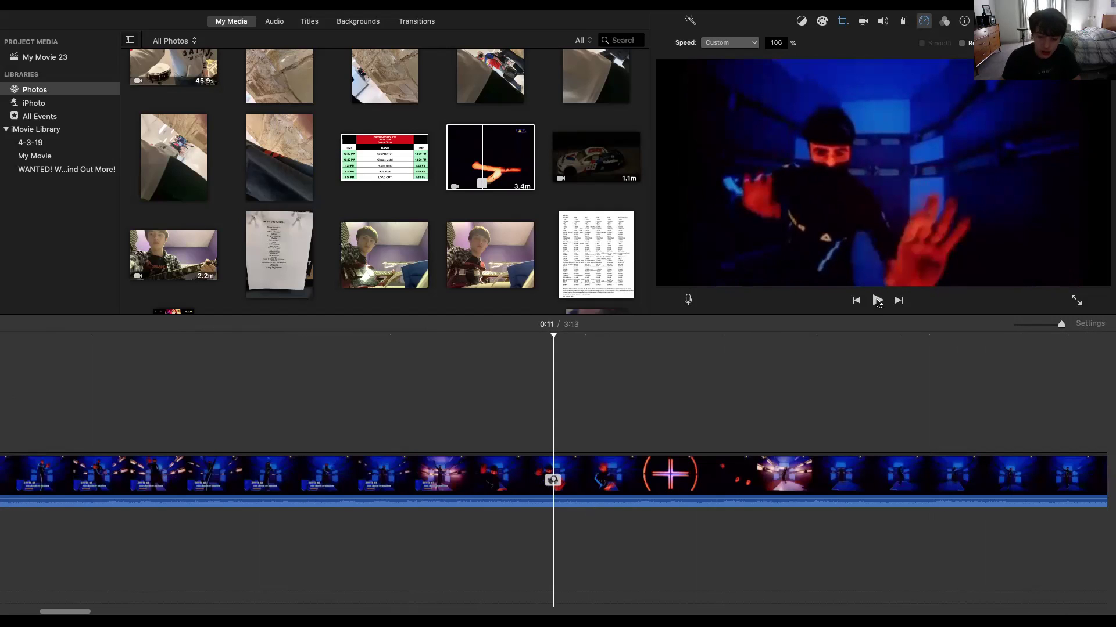
Enter 107% as the clip speed, then replay the 3:11 project from the start to 0:04
double_click(776, 42)
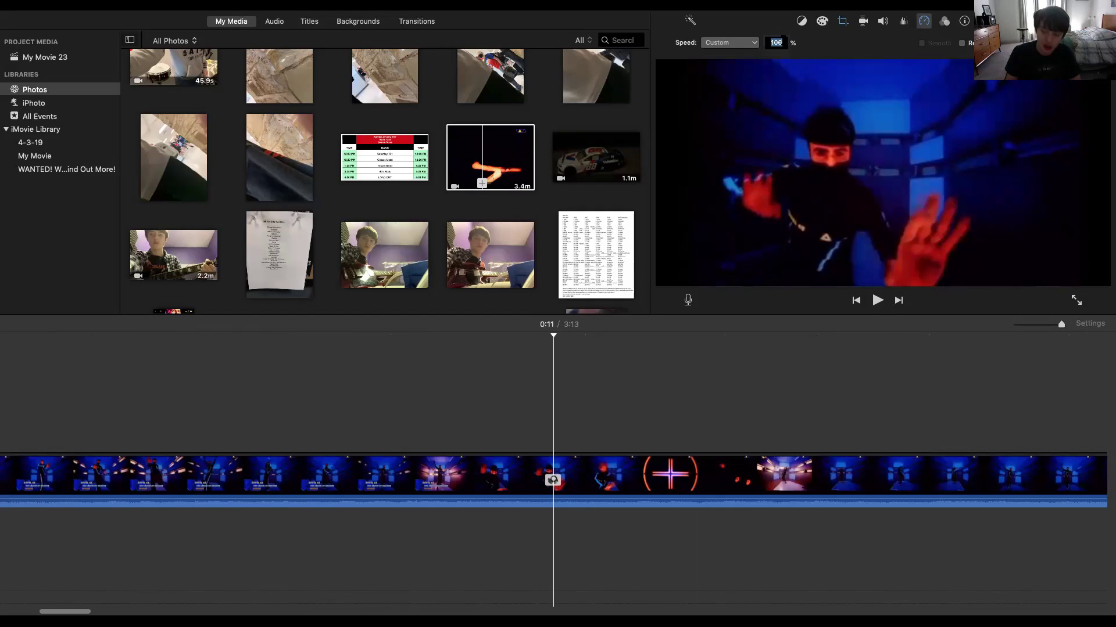
type("107")
key("Return")
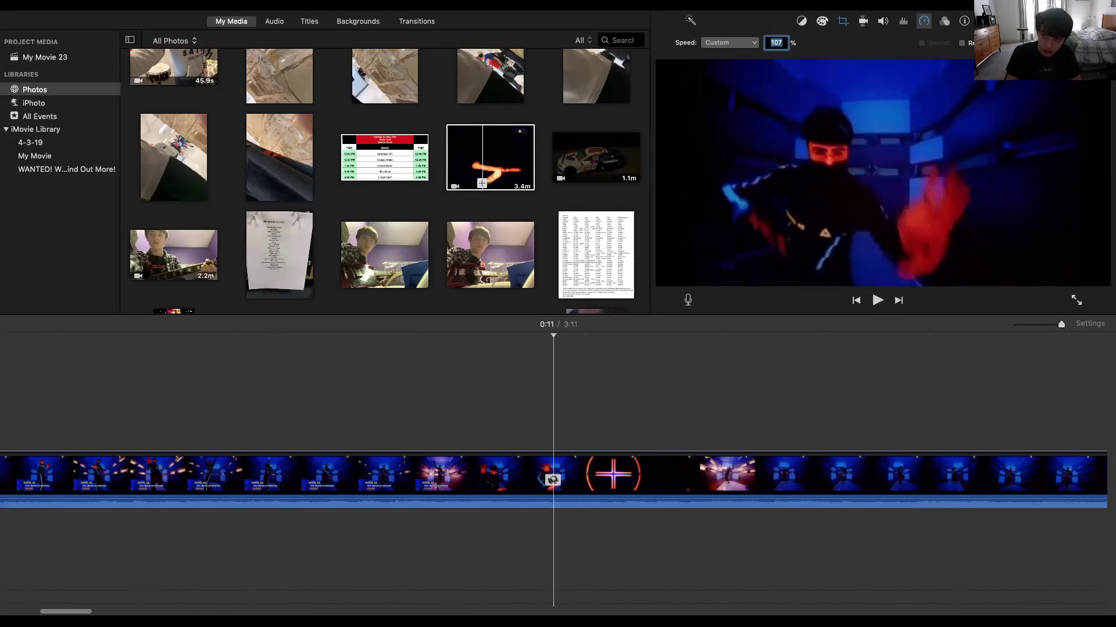
scroll(608, 364, "left", 5)
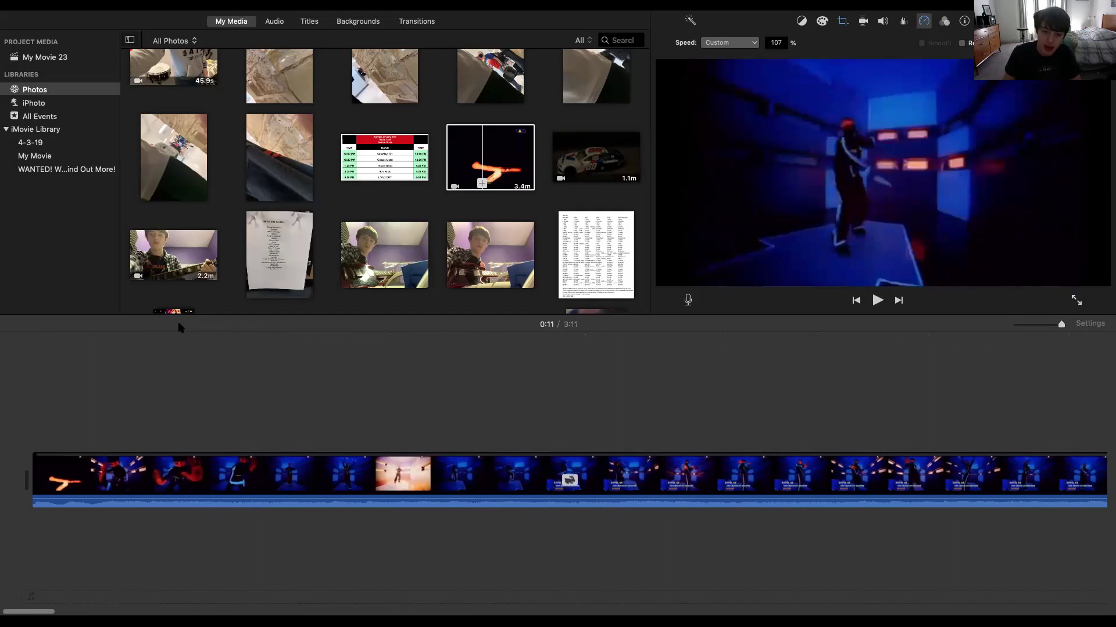
left_click(11, 342)
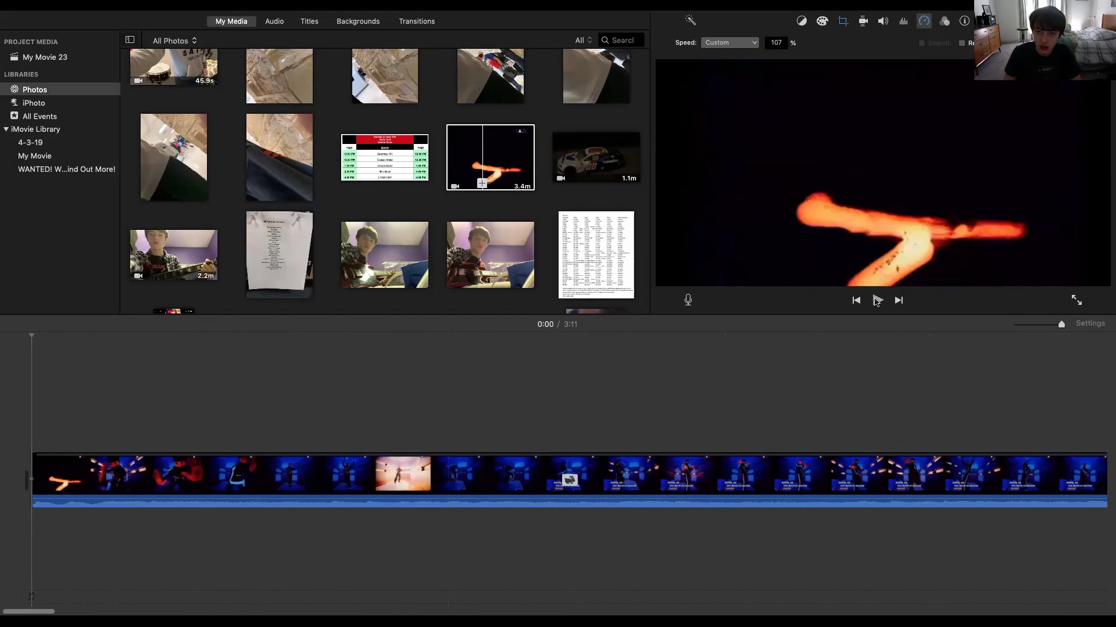
left_click(876, 300)
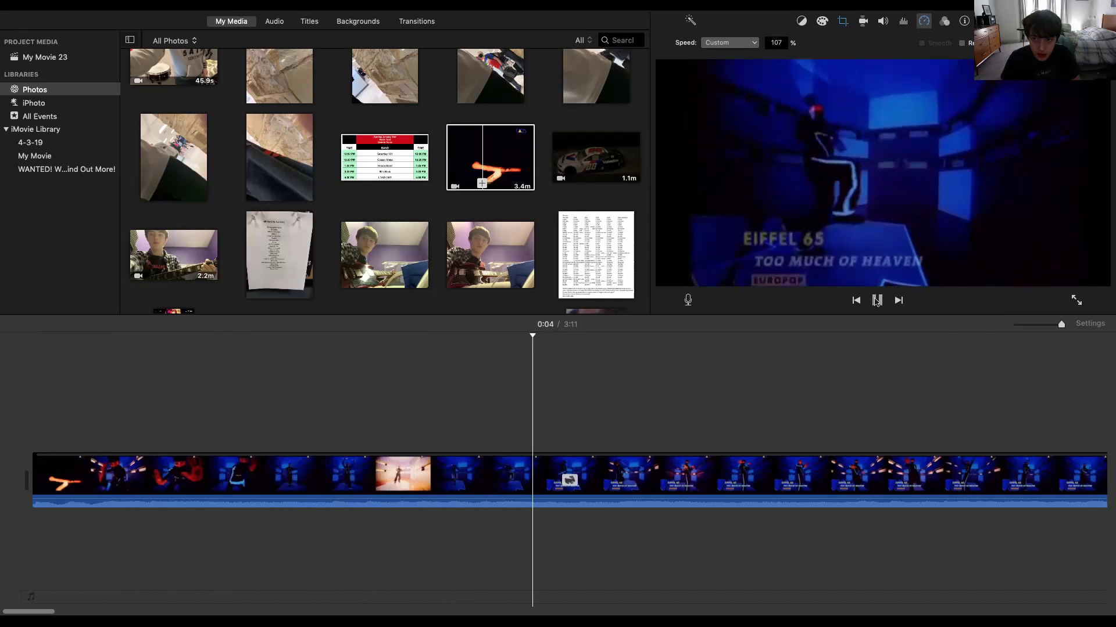
left_click(876, 300)
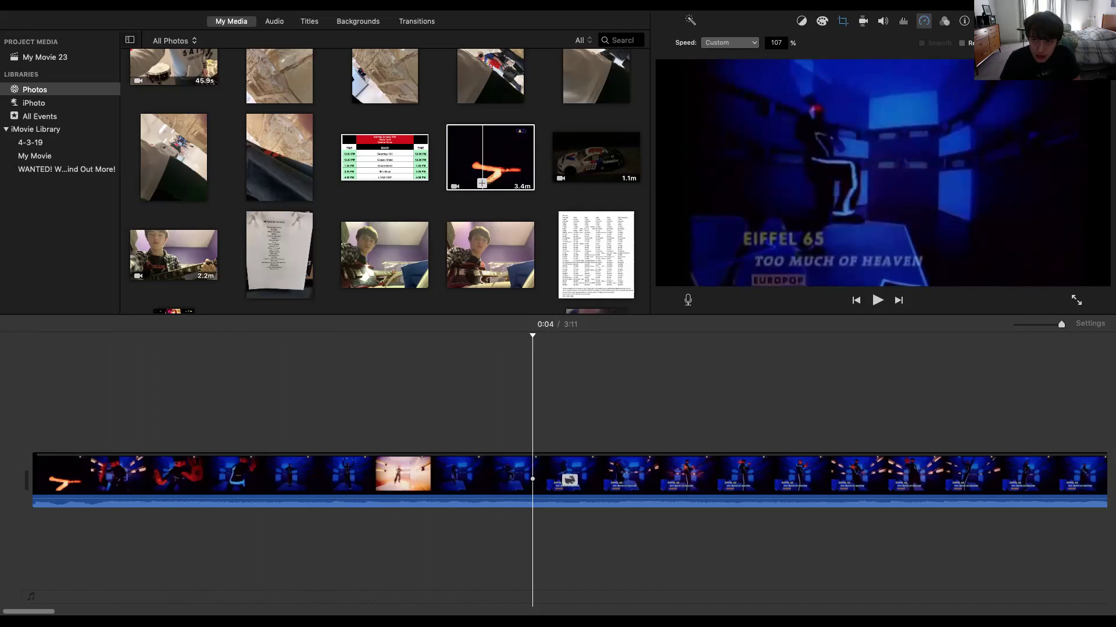
Try a 108% clip speed and briefly preview it
key("Return")
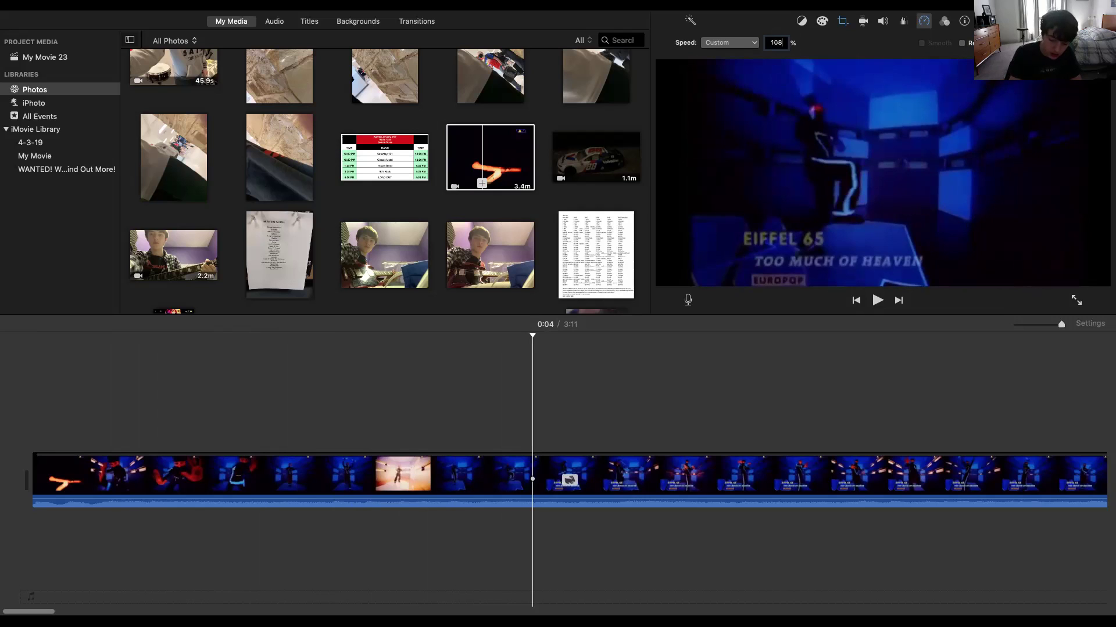
key("Return")
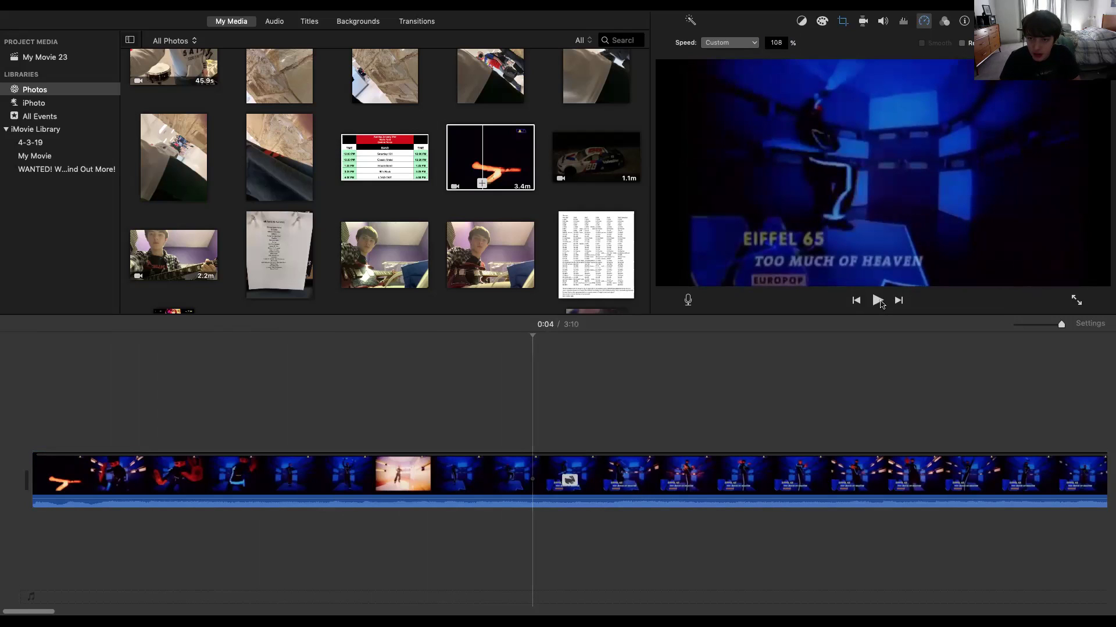
left_click(878, 301)
left_click(878, 300)
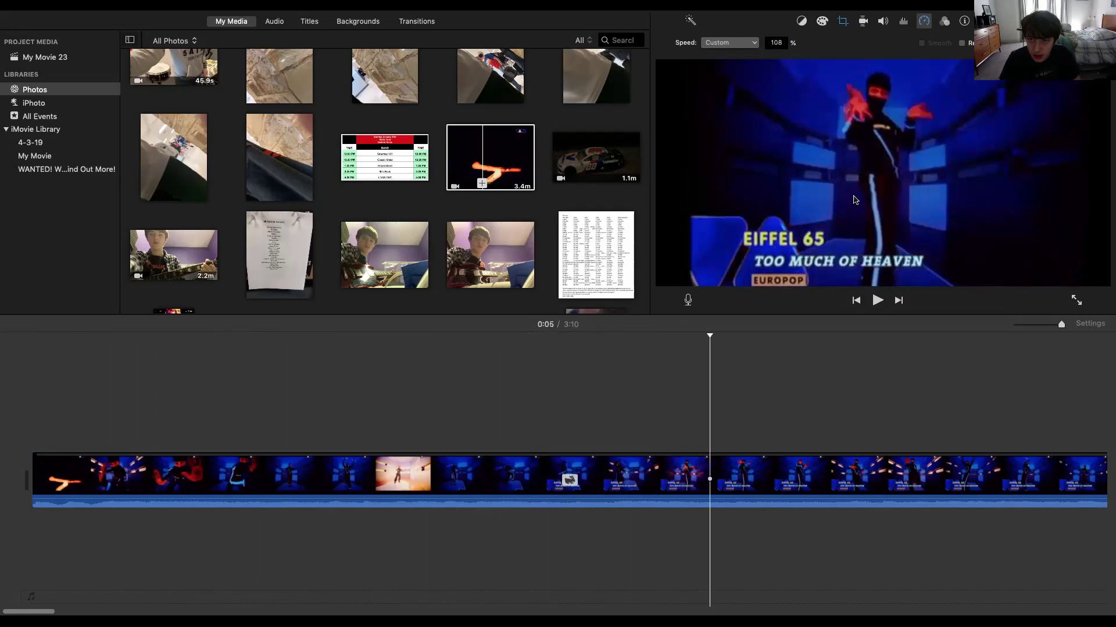
Settle on a custom 107% clip speed and preview the movie again
left_click(777, 43)
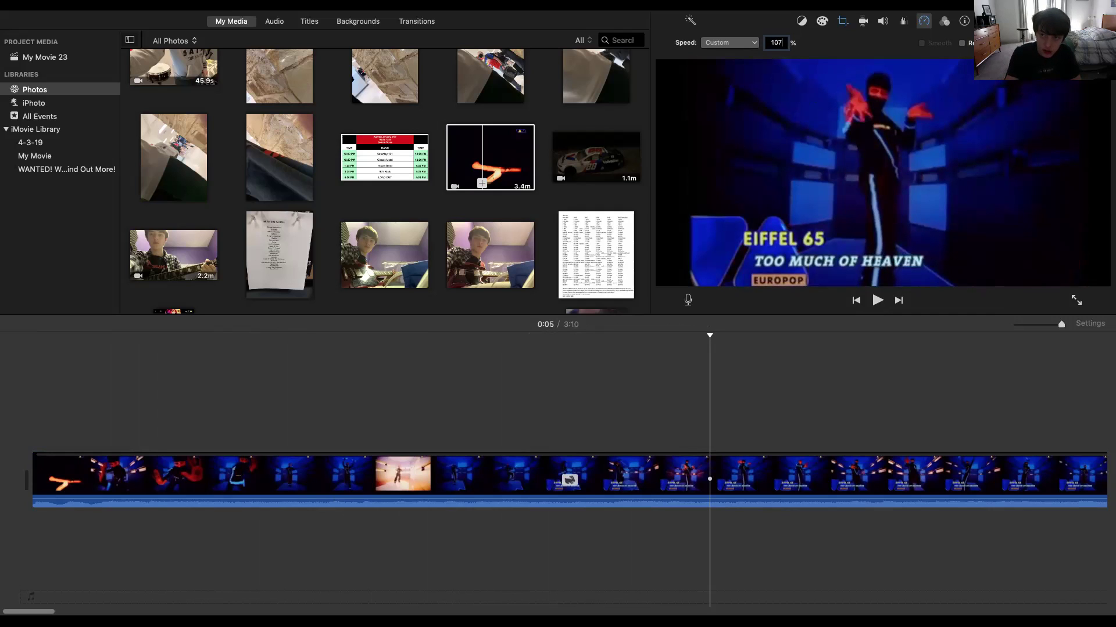
key("Return")
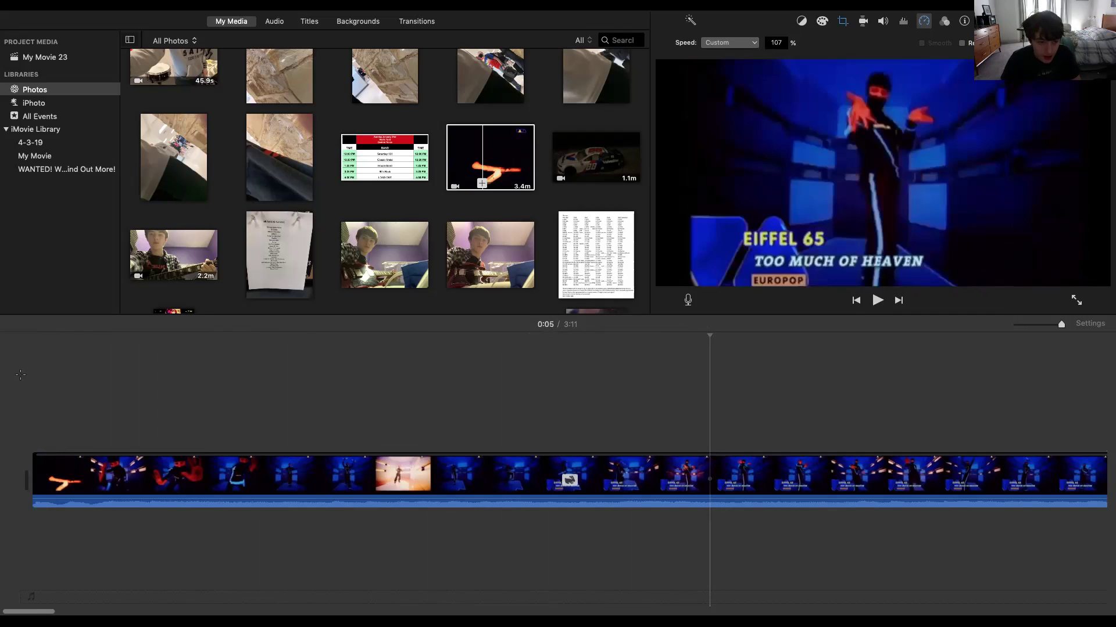
left_click(877, 300)
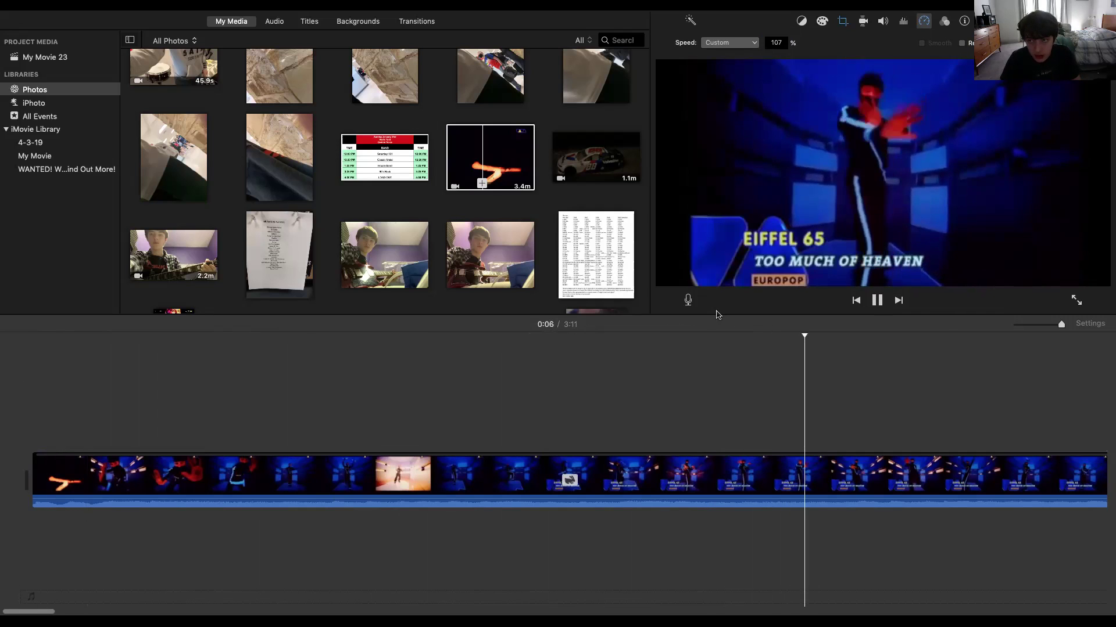
key("space")
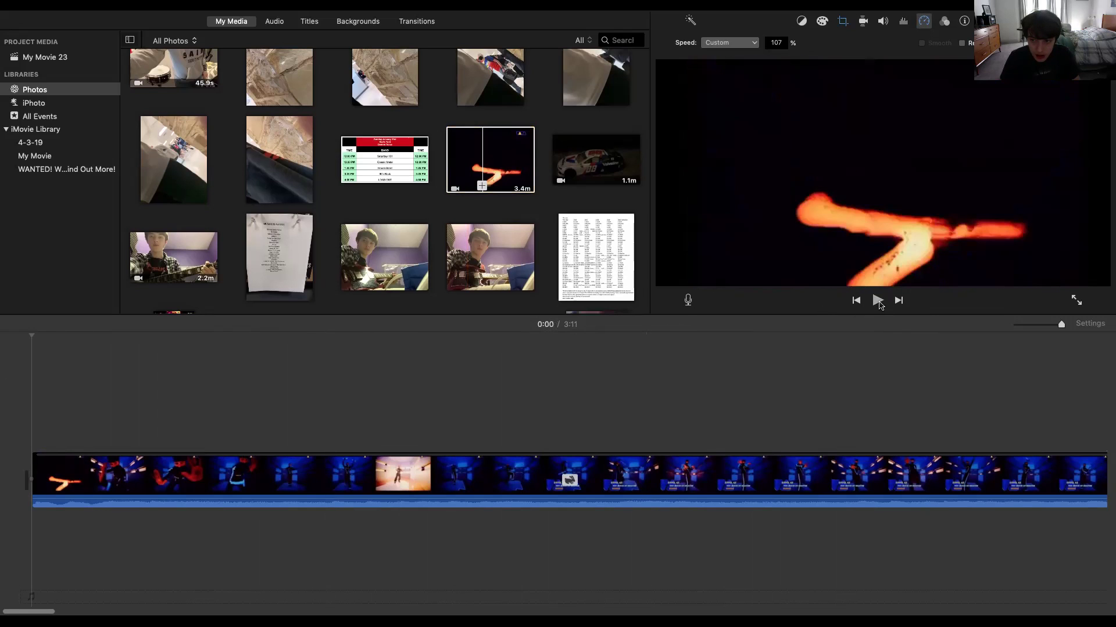
left_click(877, 300)
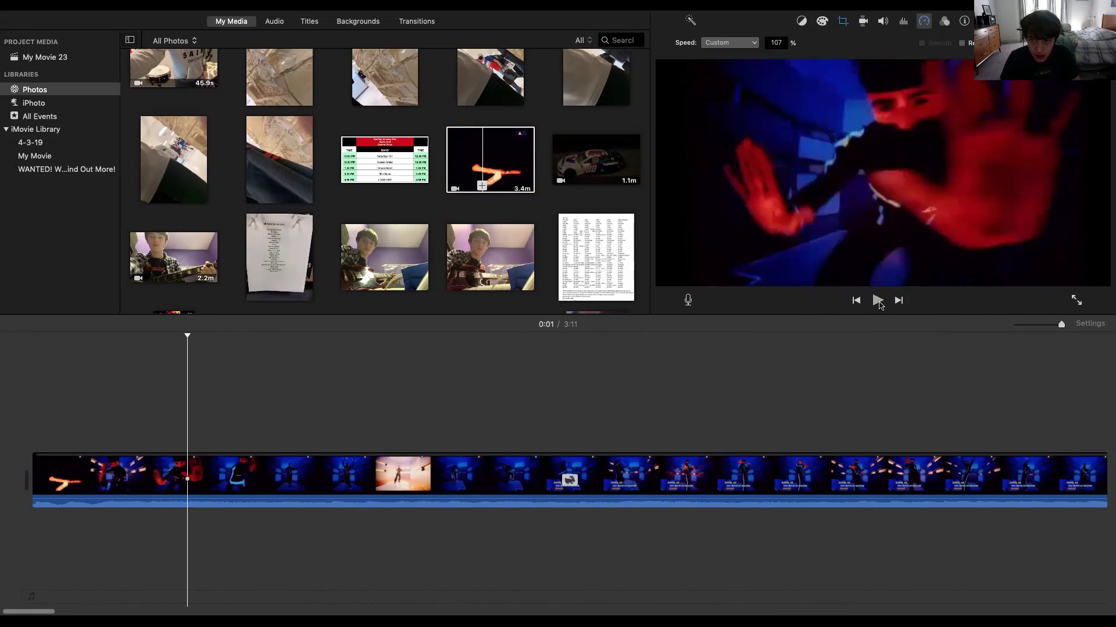
left_click(878, 300)
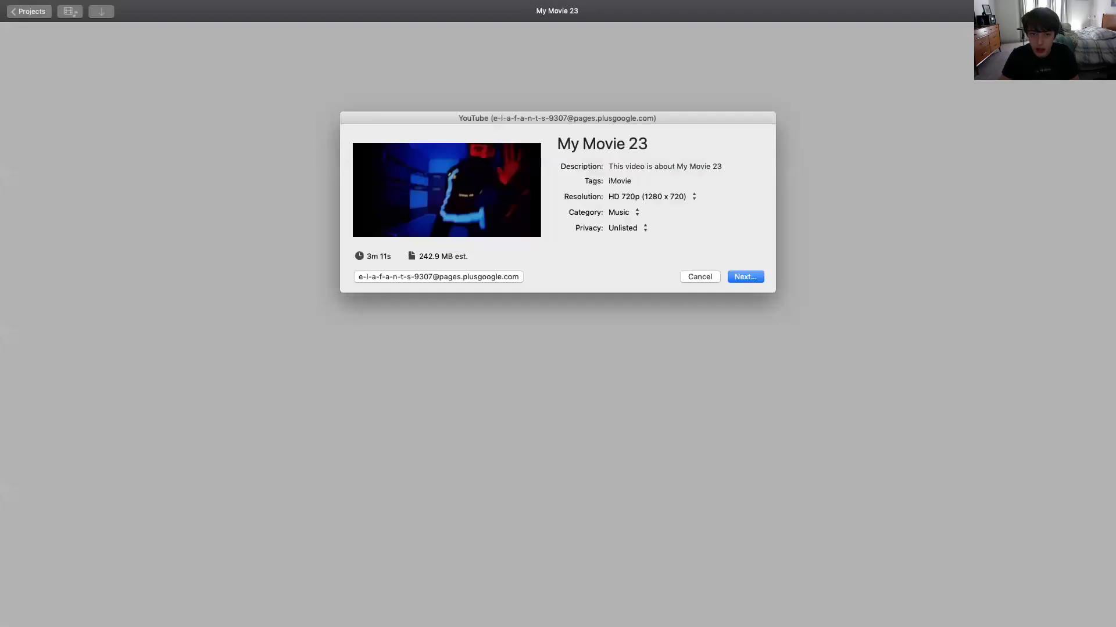
Start a YouTube share titled 'Too Much Of Heaven Reboot' with the default description deleted
left_click(667, 140)
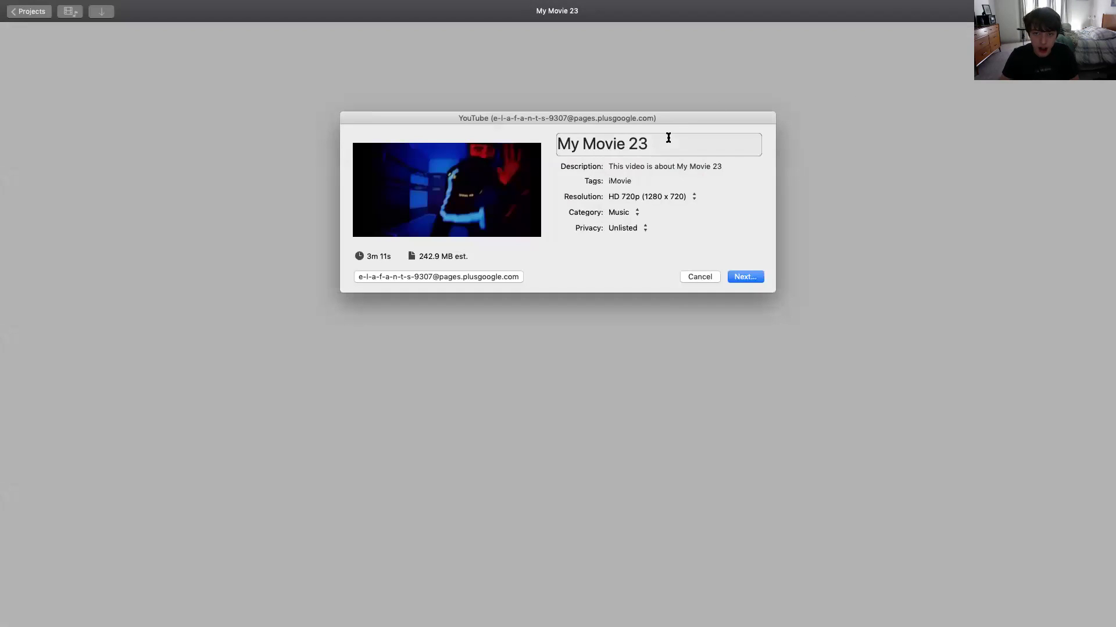
double_click(666, 139)
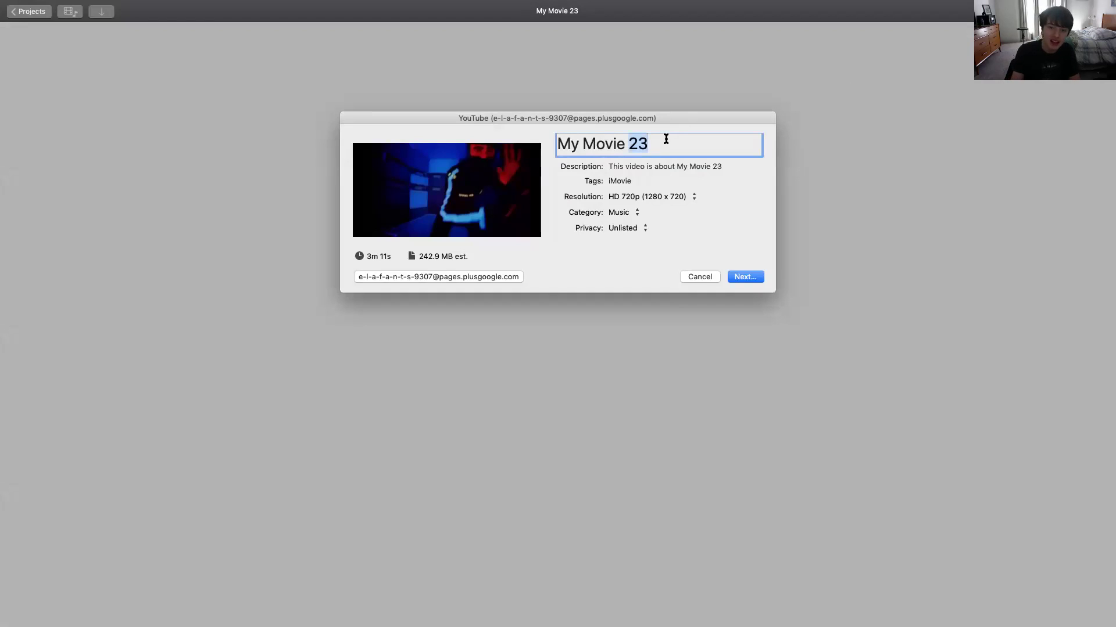
key("BackSpace")
key("BackSpace")
key("BackSpace")
key("BackSpace")
key("BackSpace")
key("BackSpace")
key("BackSpace")
key("BackSpace")
key("BackSpace")
key("BackSpace")
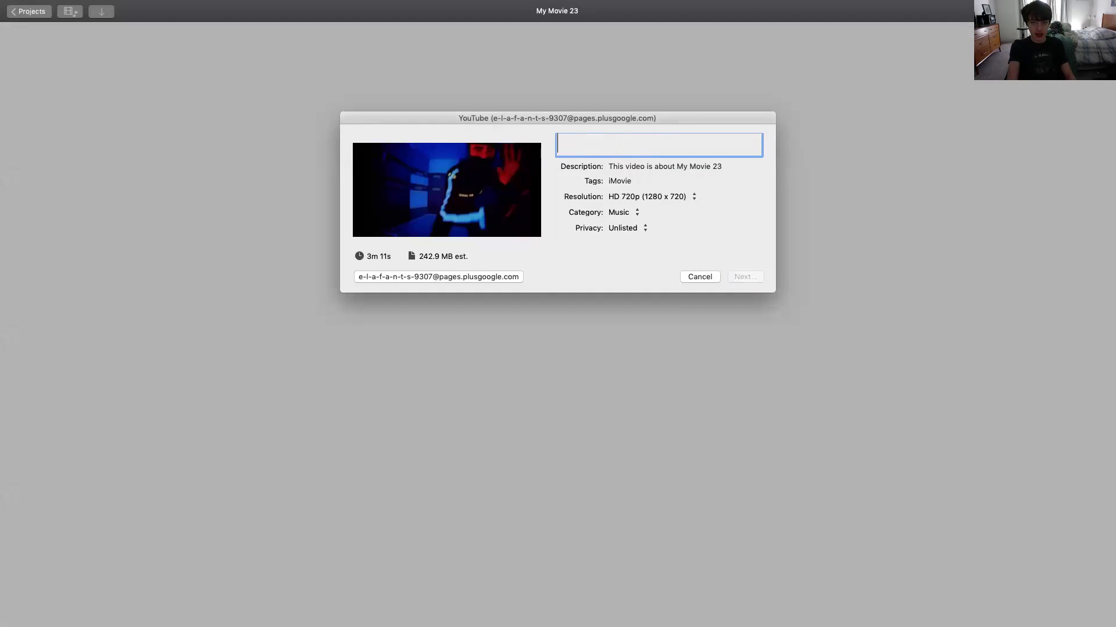
type("Too ")
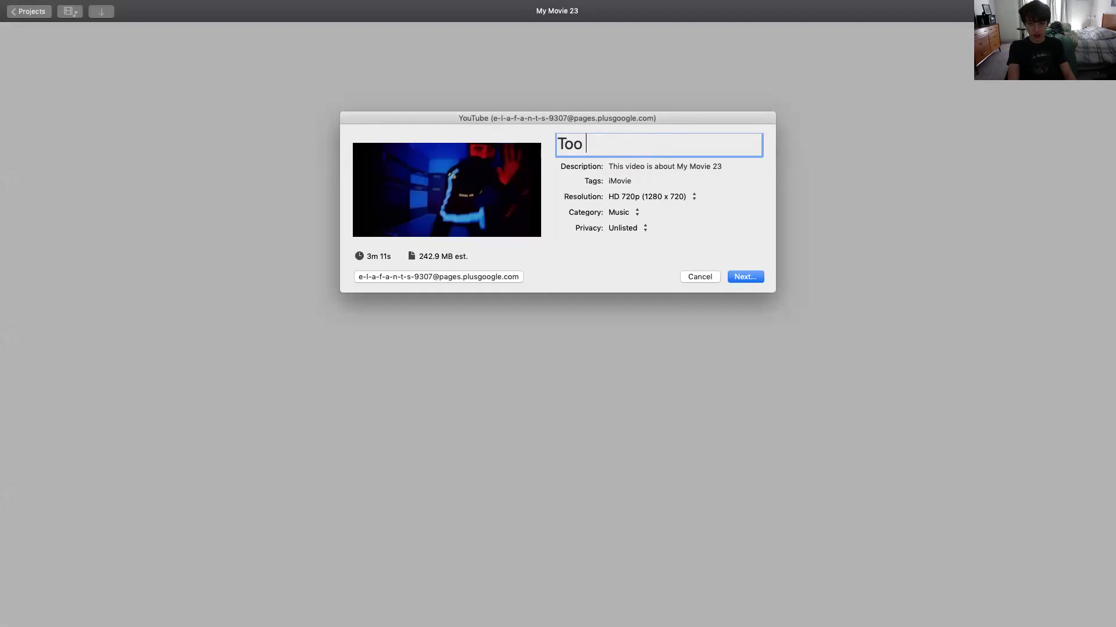
type("Much Of")
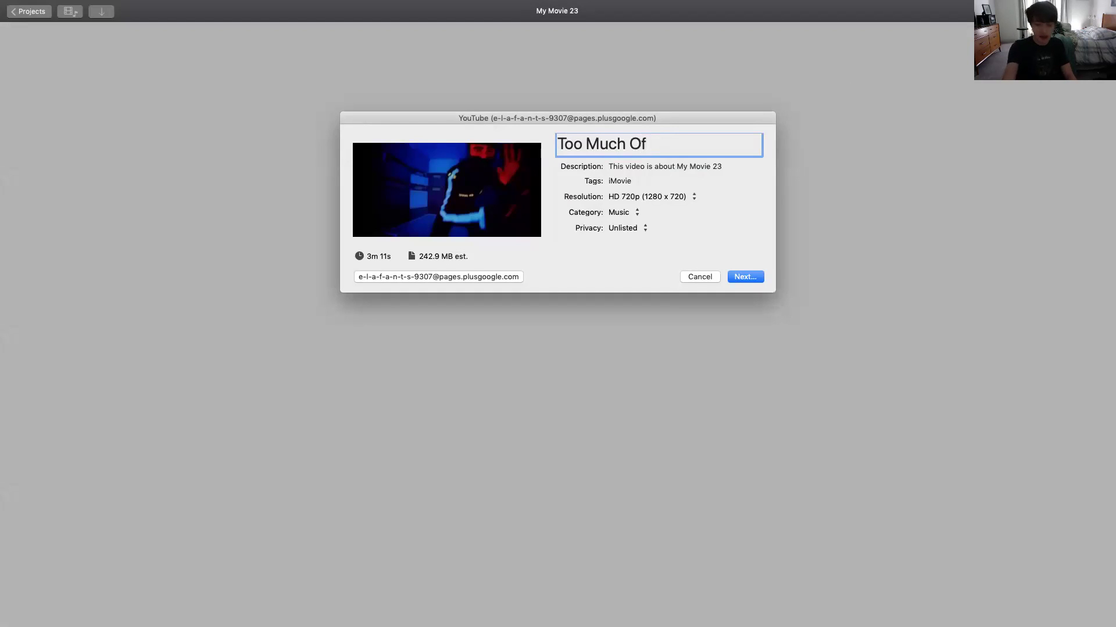
type(" Heaven")
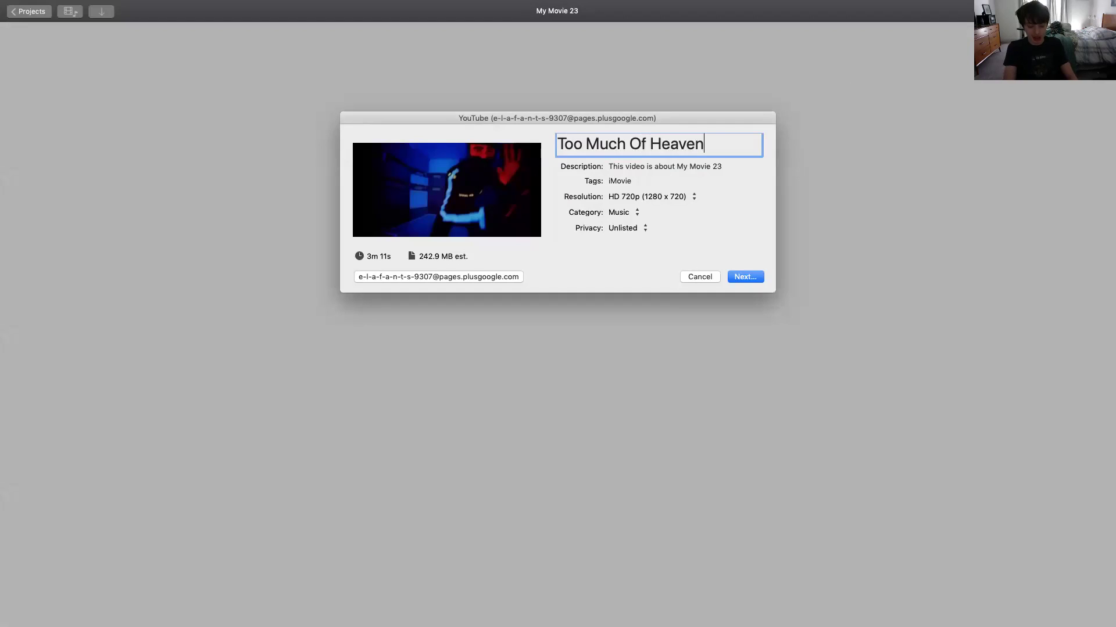
type(" Reboot")
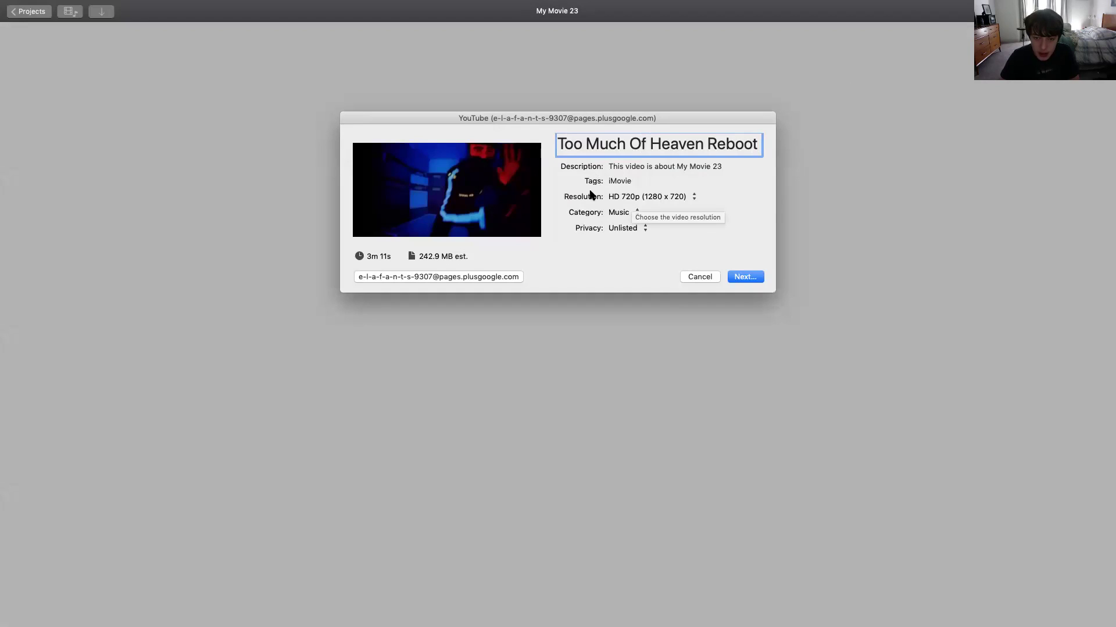
left_click(681, 168)
key("BackSpace")
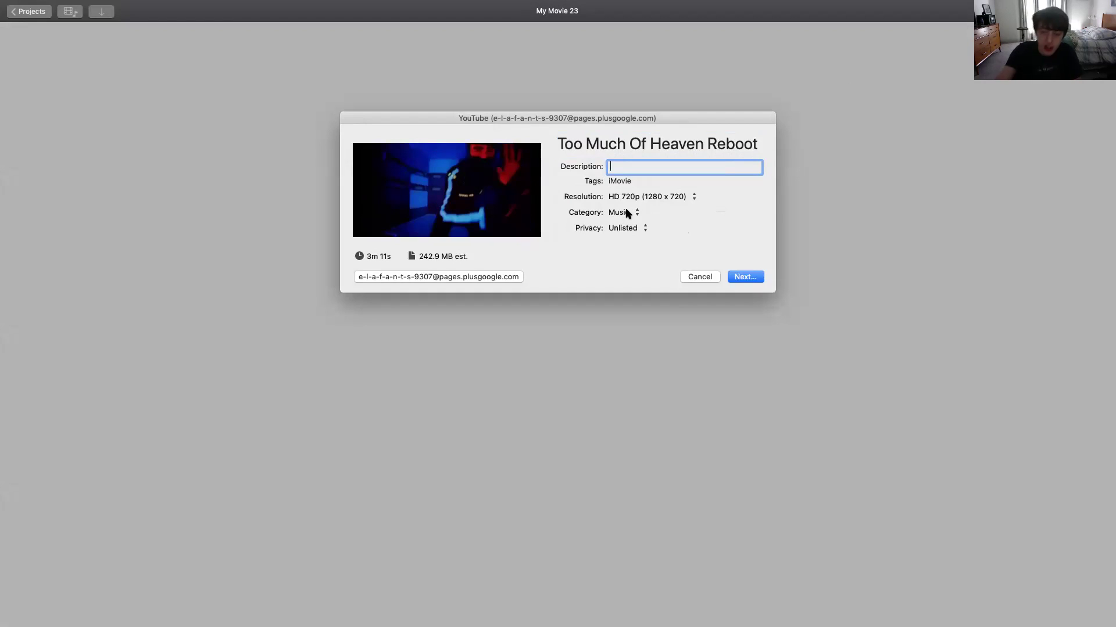
Keep HD 720p resolution, accept YouTube's terms of service and publish the movie
left_click(694, 196)
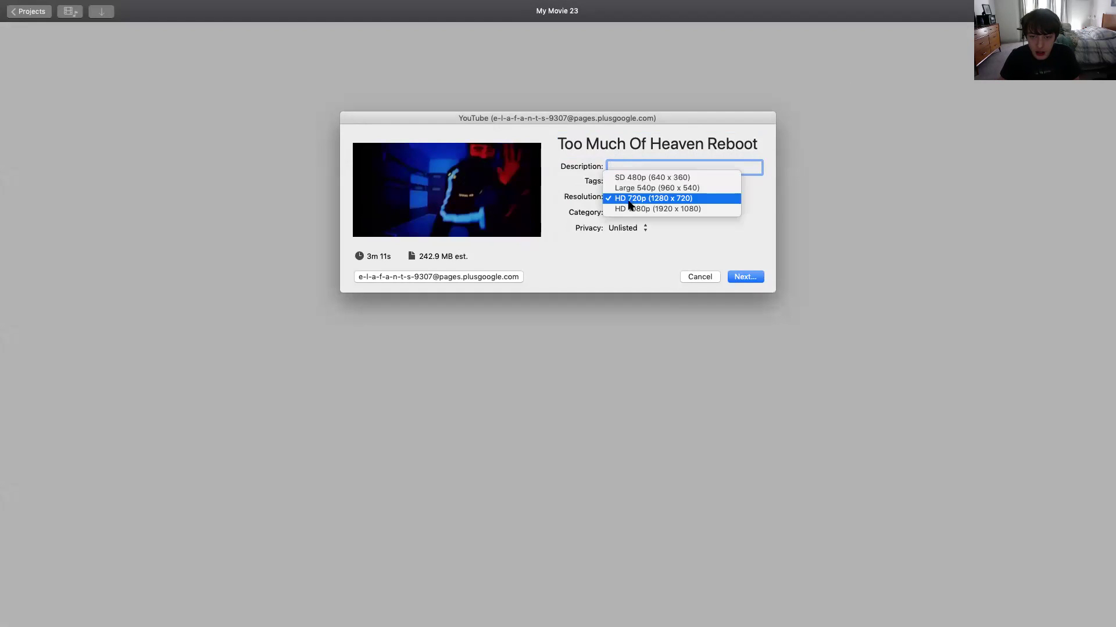
left_click(630, 204)
left_click(631, 203)
left_click(630, 202)
left_click(633, 202)
left_click(632, 202)
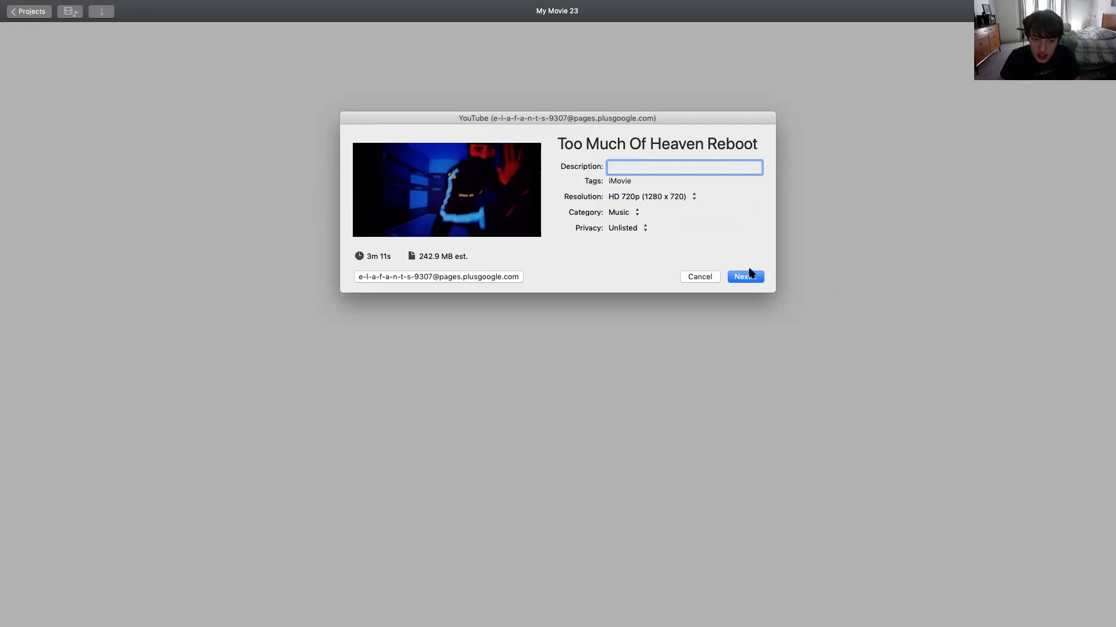
left_click(684, 200)
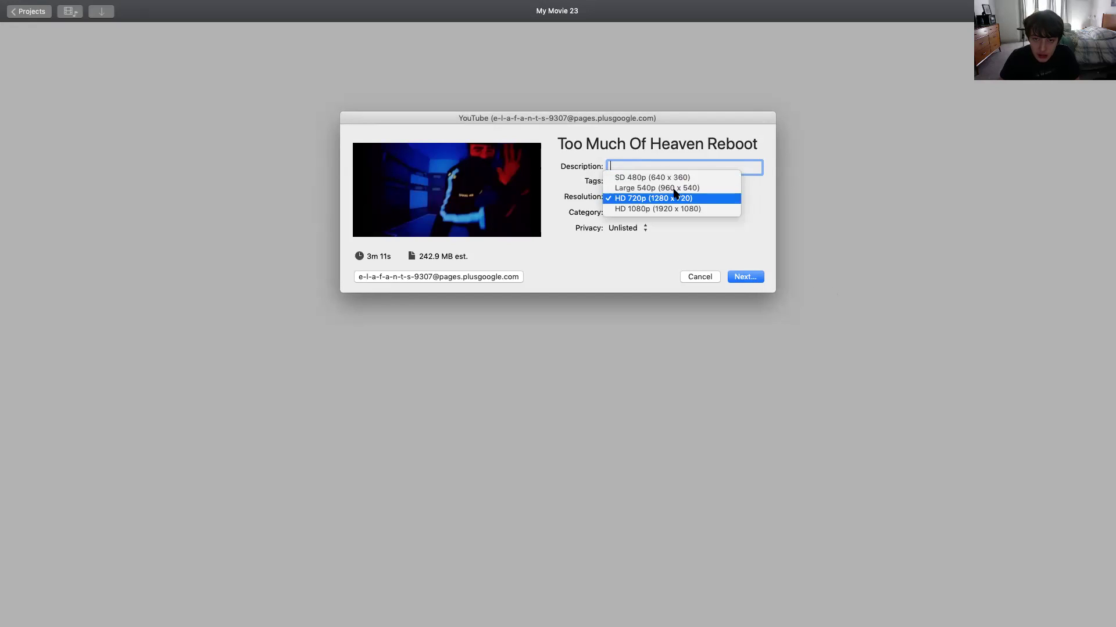
left_click(745, 257)
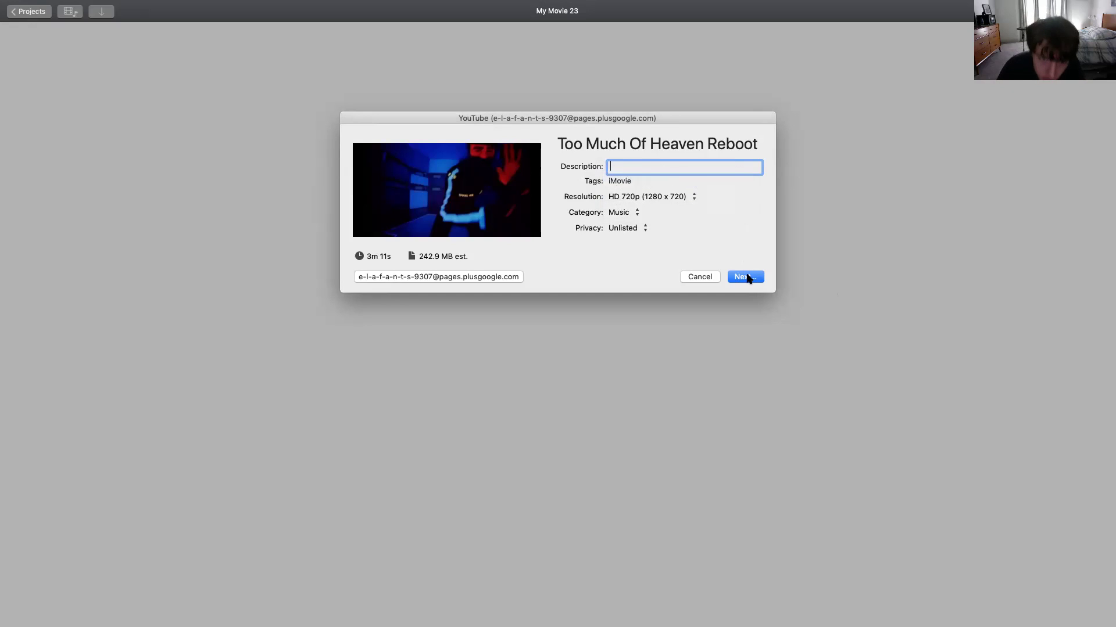
left_click(678, 194)
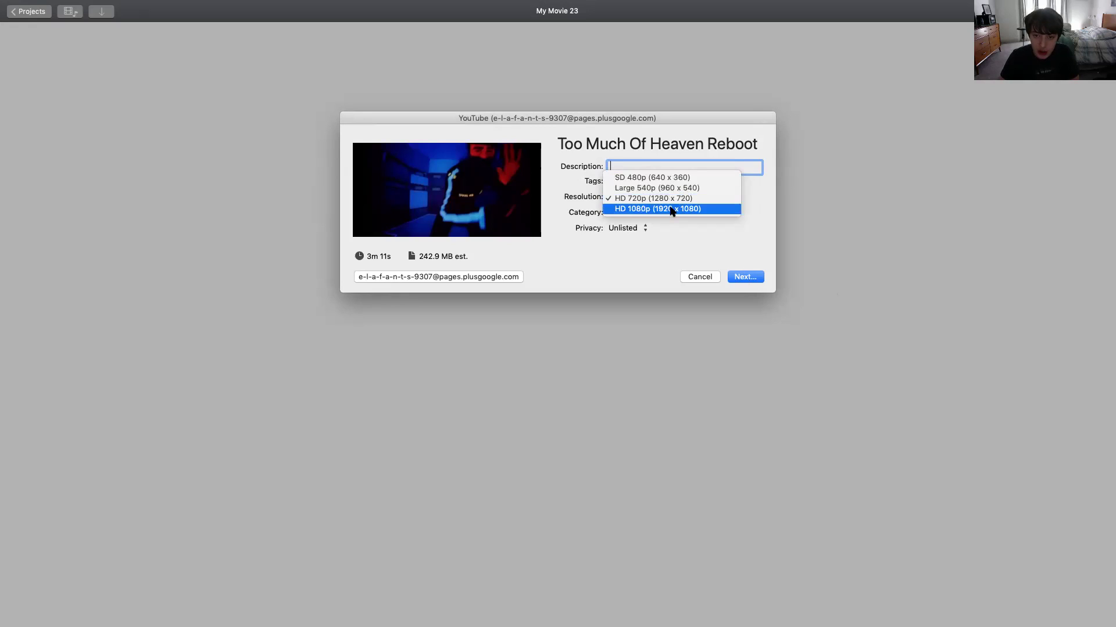
left_click(758, 281)
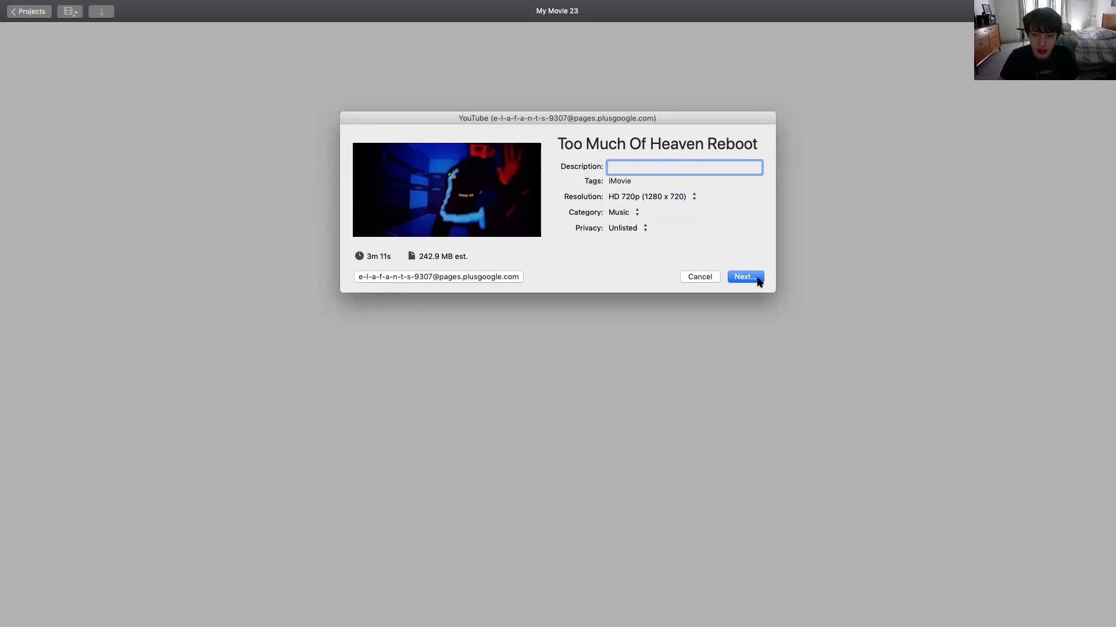
left_click(749, 278)
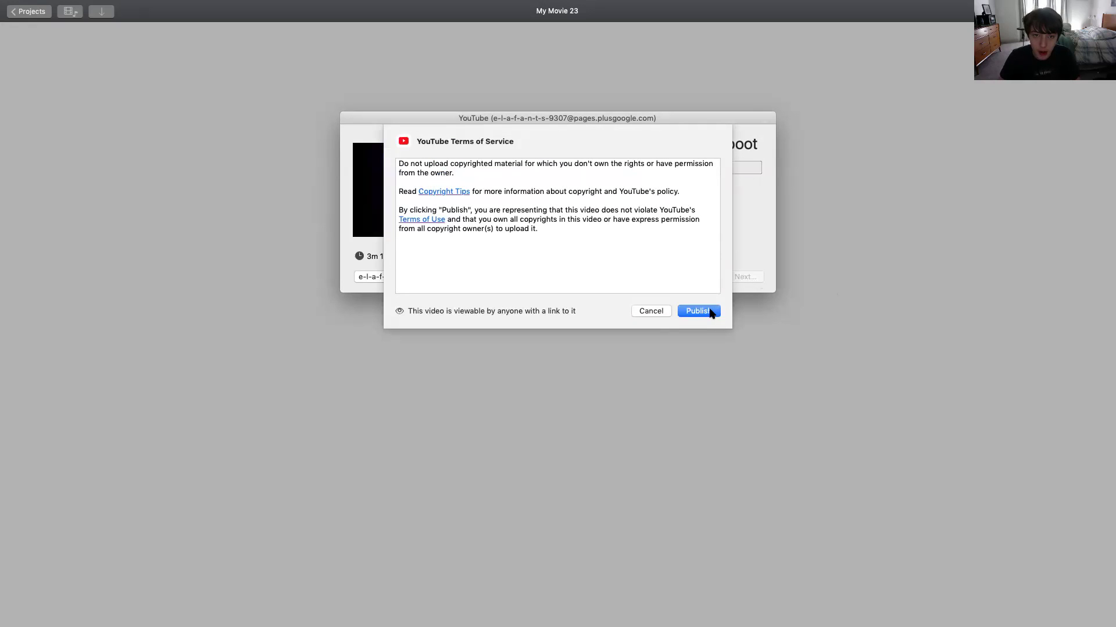
left_click(703, 312)
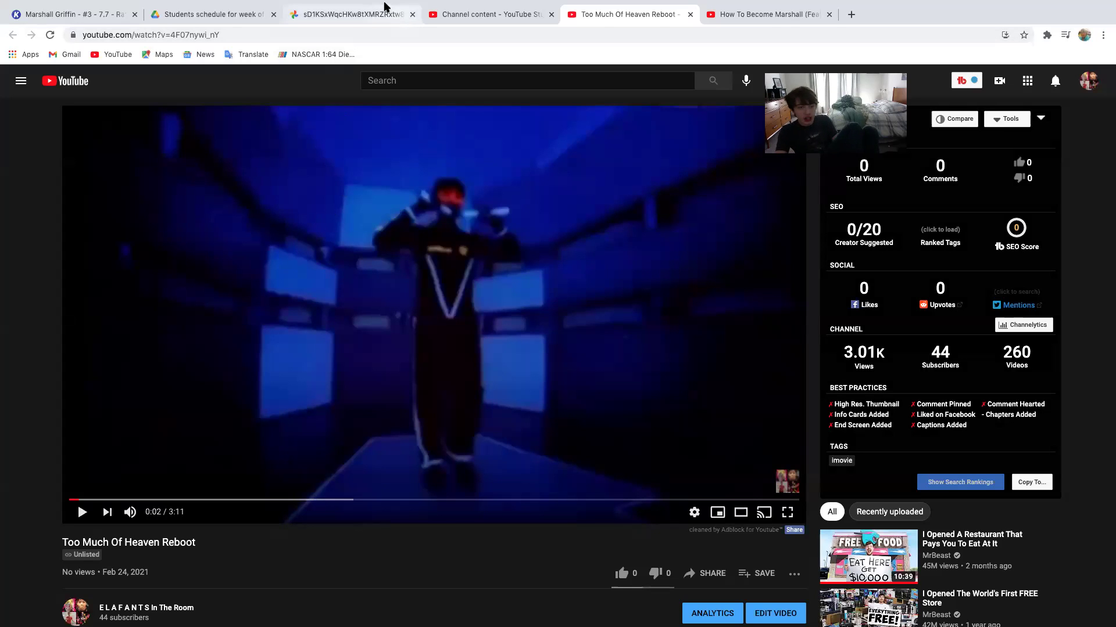
Play and pause the uploaded video, then reload the YouTube Studio Channel content uploads list
left_click(445, 305)
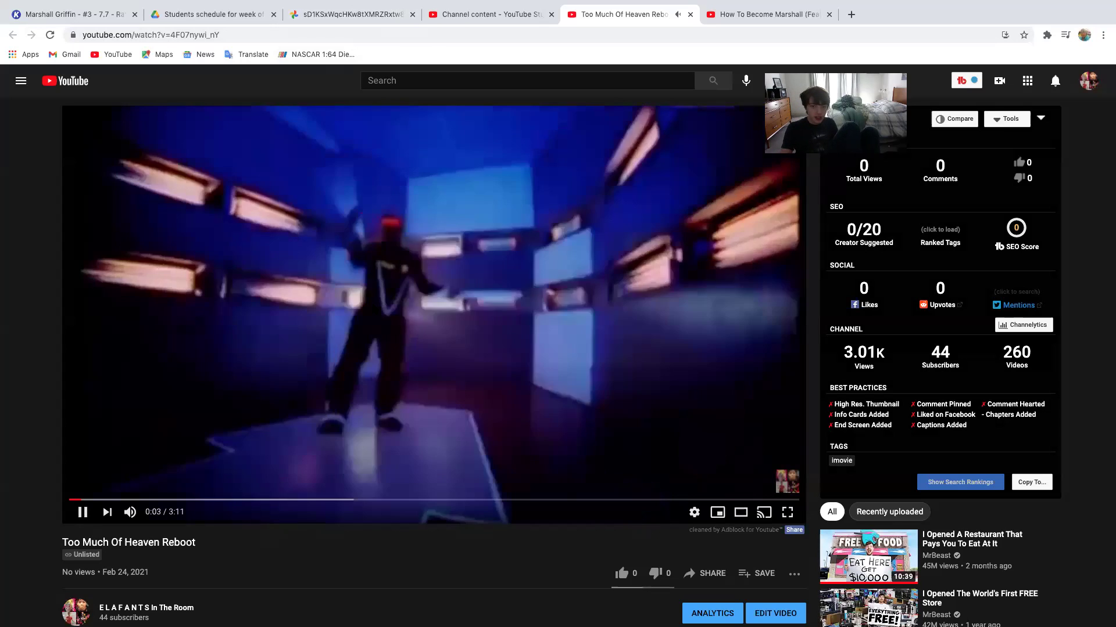
left_click(375, 309)
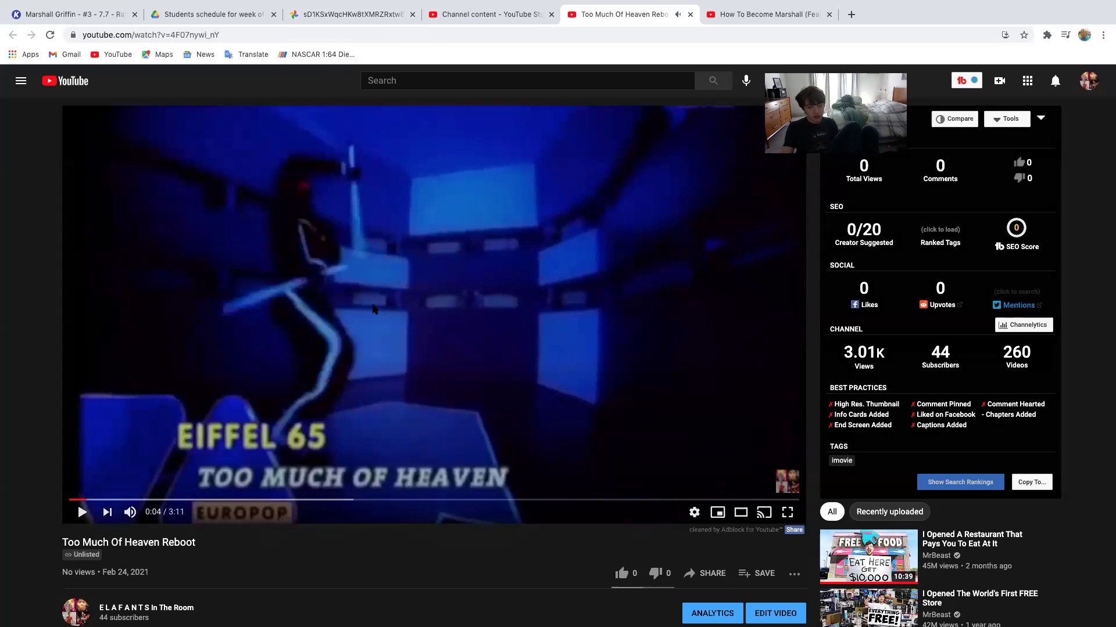
left_click(457, 15)
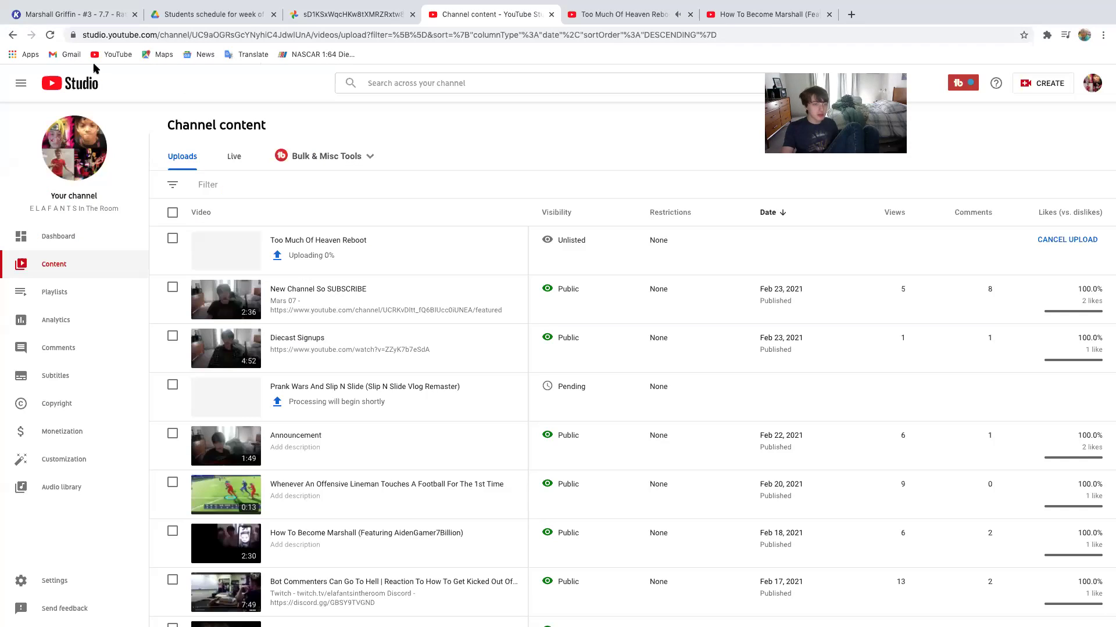
left_click(49, 36)
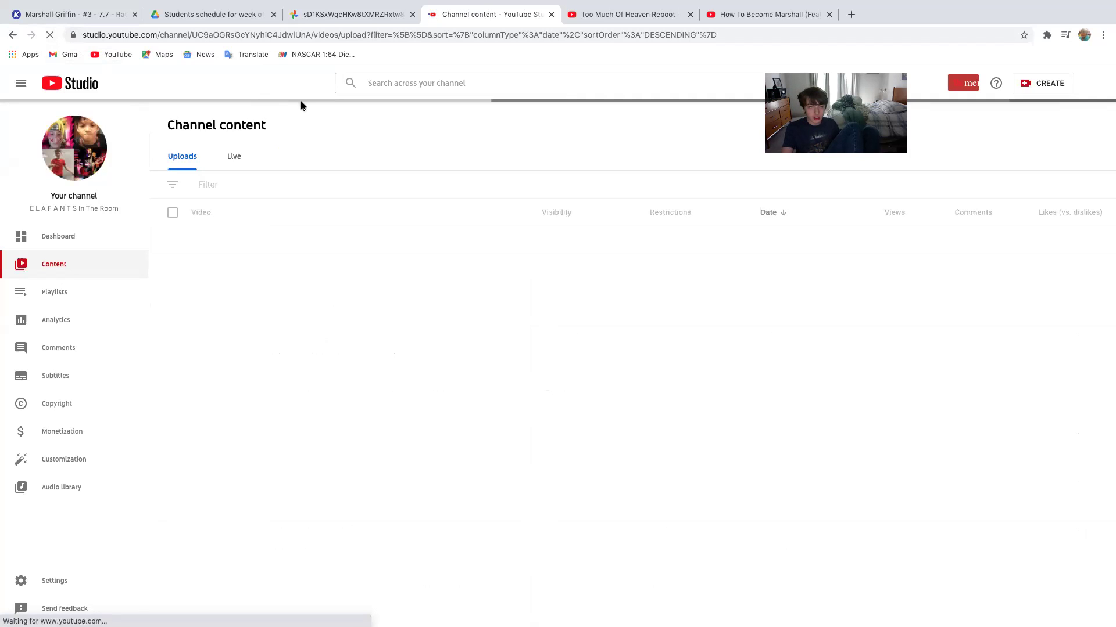
Review the copyright claim summary for Too Much Of Heaven Reboot, then close it
mouse_move(685, 243)
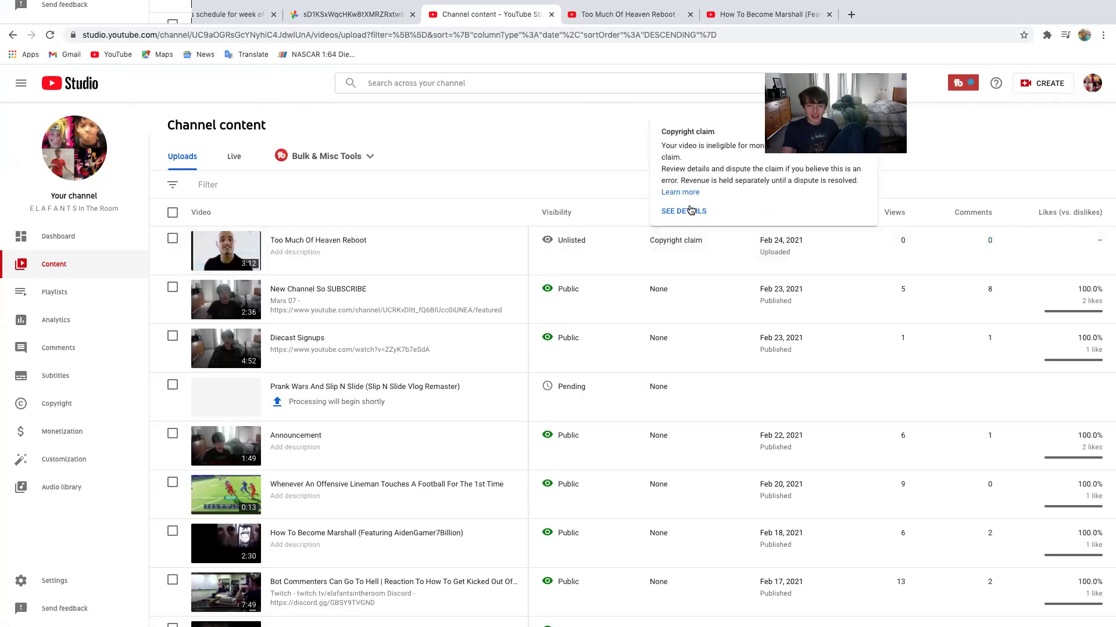
mouse_move(691, 210)
left_click(674, 239)
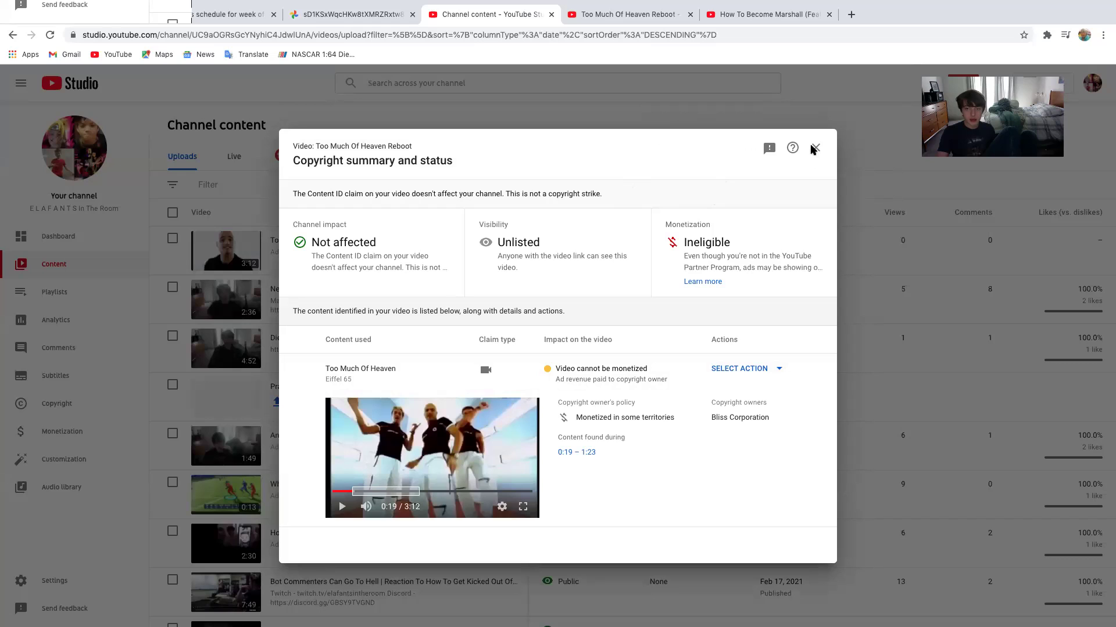
left_click(817, 146)
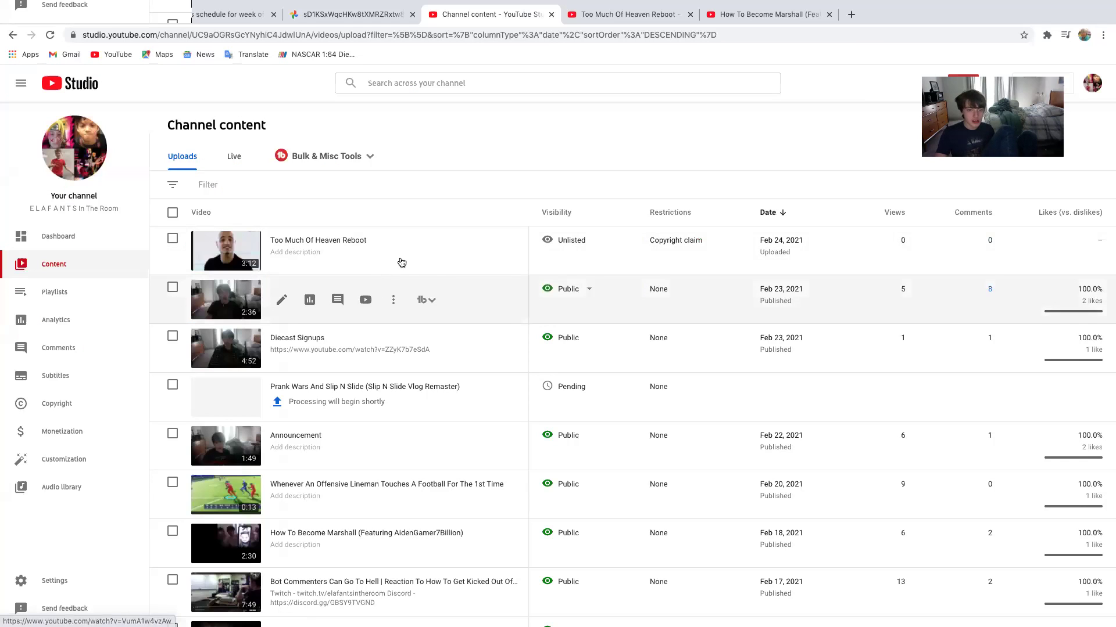
mouse_move(388, 254)
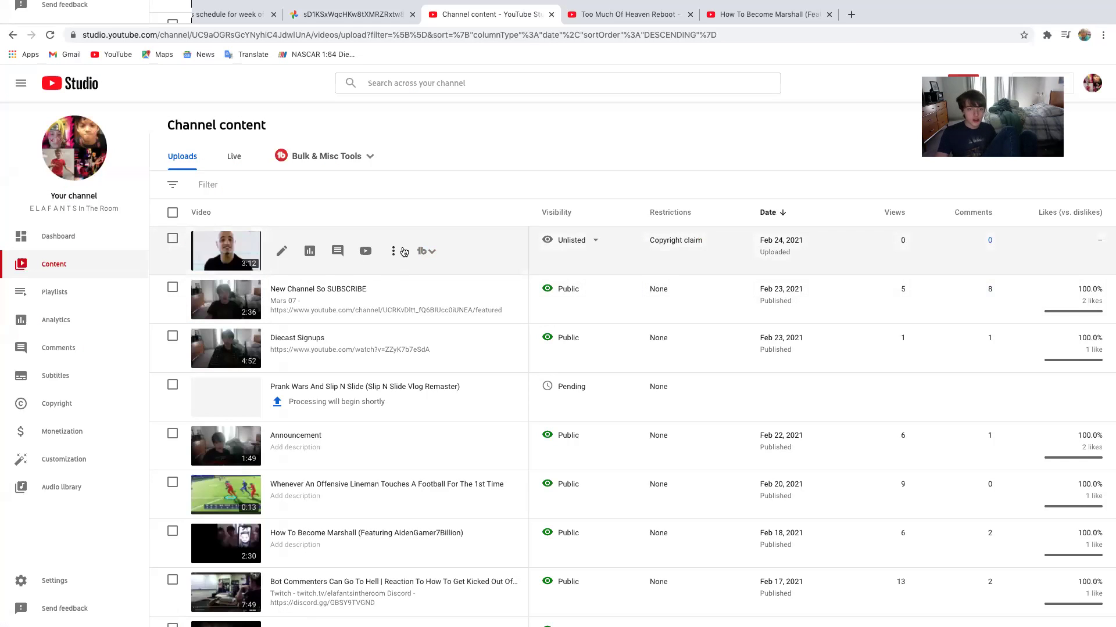
Download Too Much Of Heaven Reboot as an mp4 and open it in QuickTime Player
left_click(397, 251)
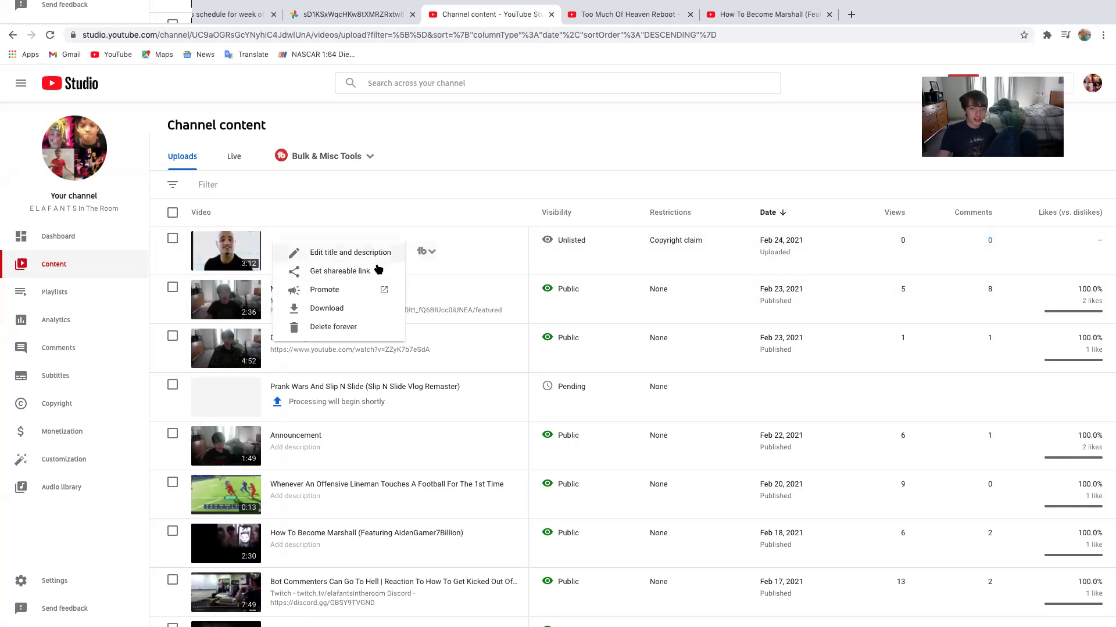
left_click(352, 307)
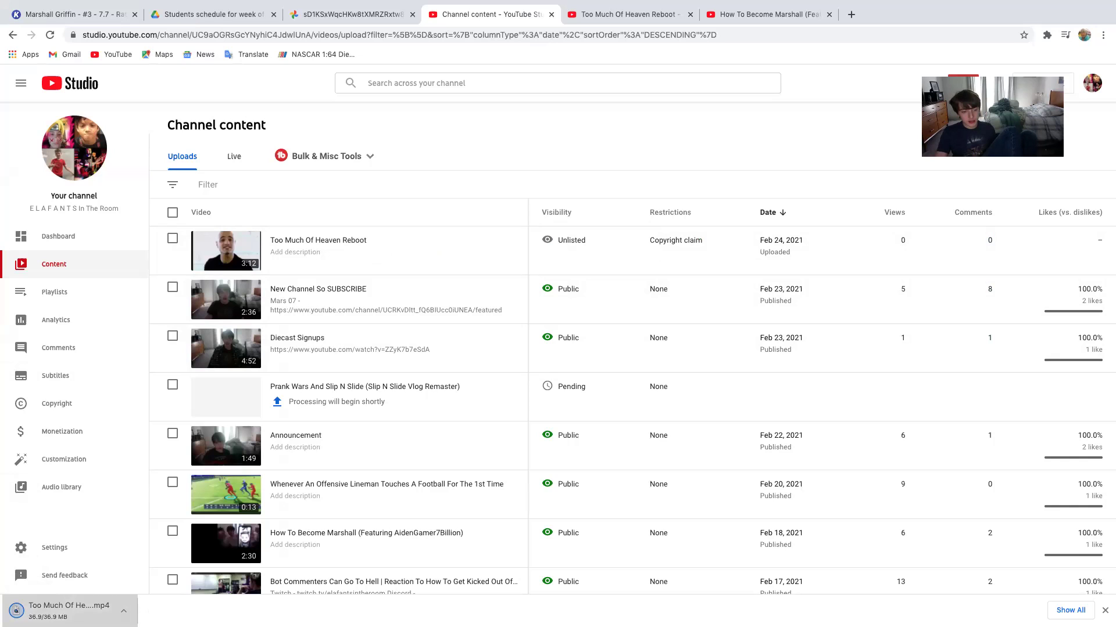
left_click(69, 609)
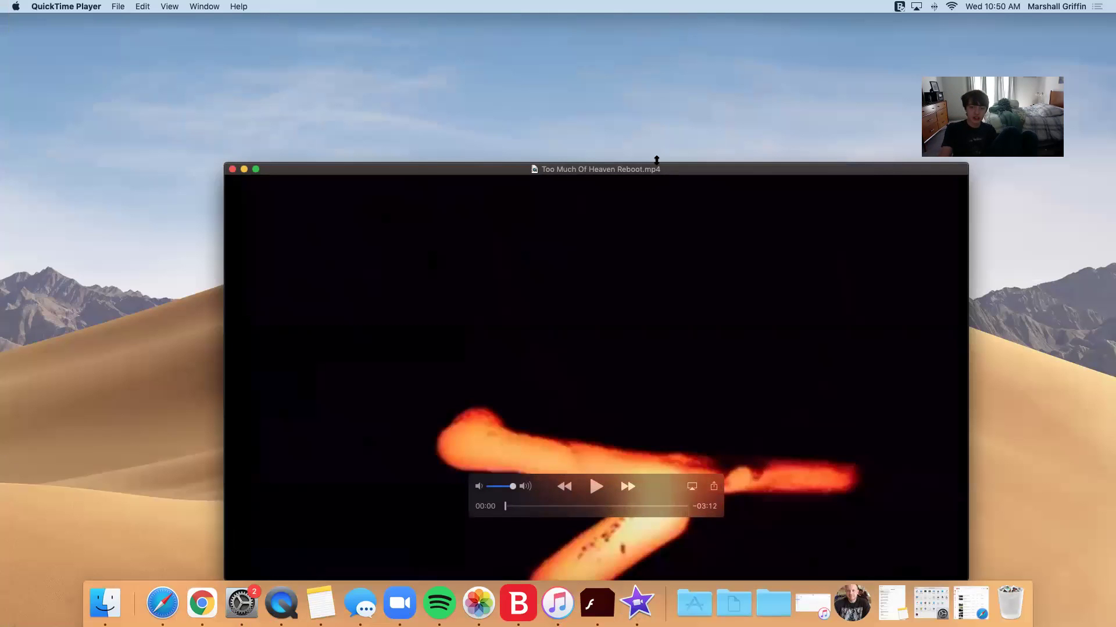
Move the QuickTime window higher, play the video to 0:02, and show its share options
left_click_drag(656, 168, 655, 39)
left_click(594, 356)
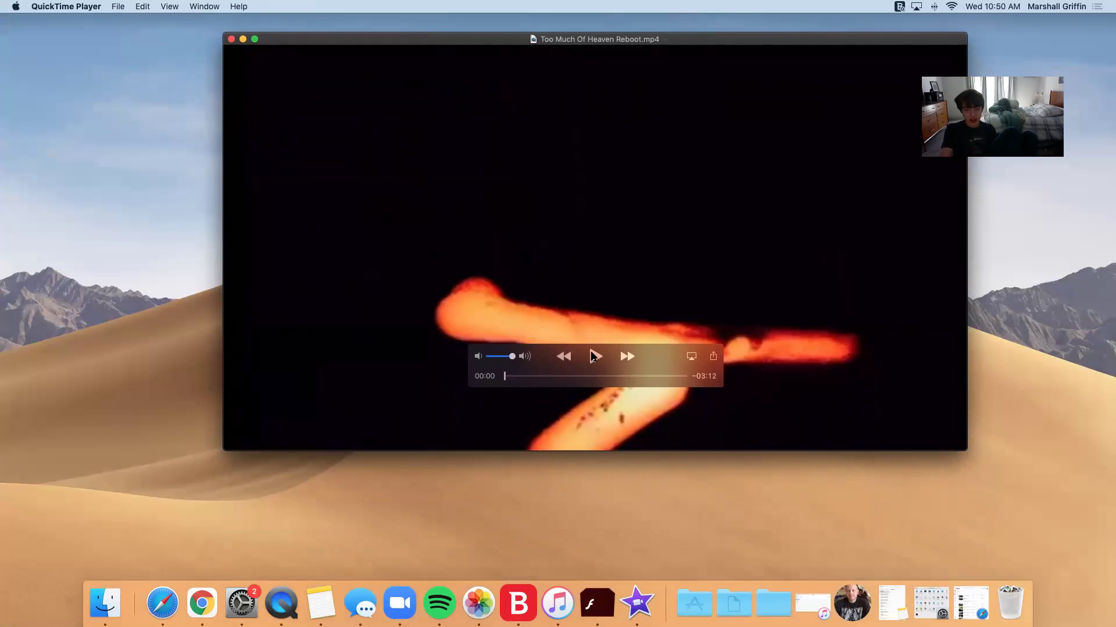
left_click(593, 357)
left_click(594, 357)
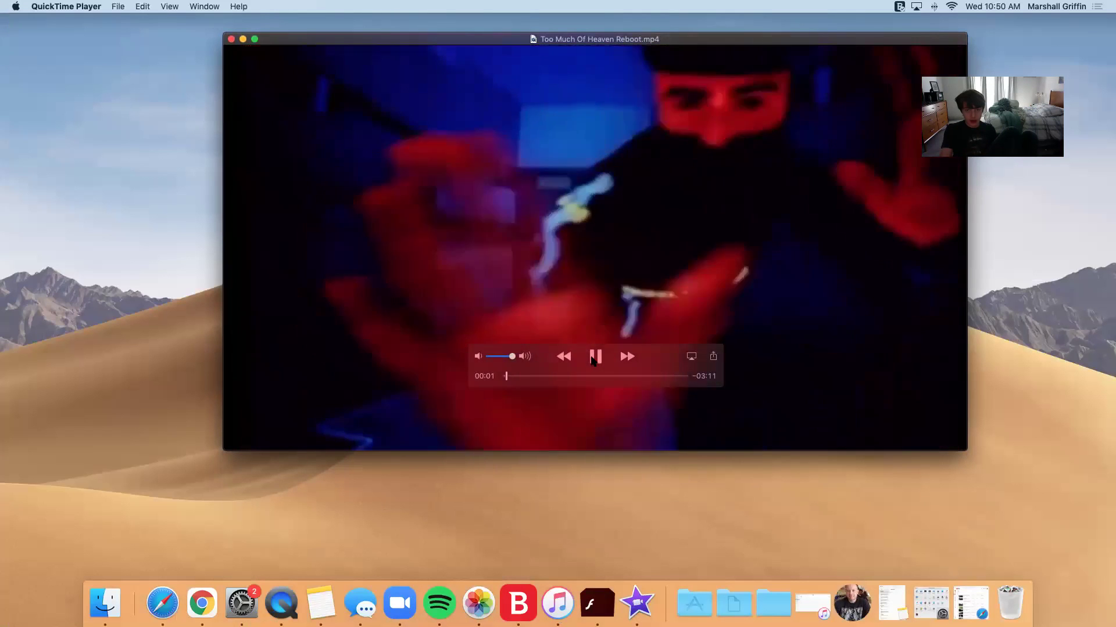
left_click(593, 357)
left_click(714, 357)
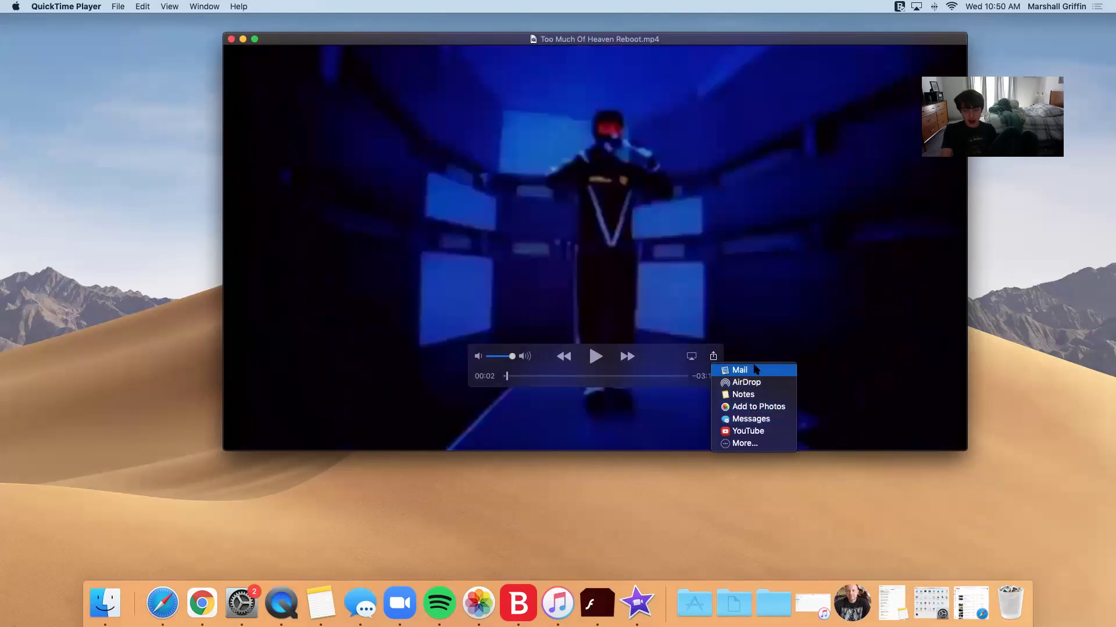
Share the downloaded music video from QuickTime Player to the suggested Messages recipient and send it
left_click(755, 432)
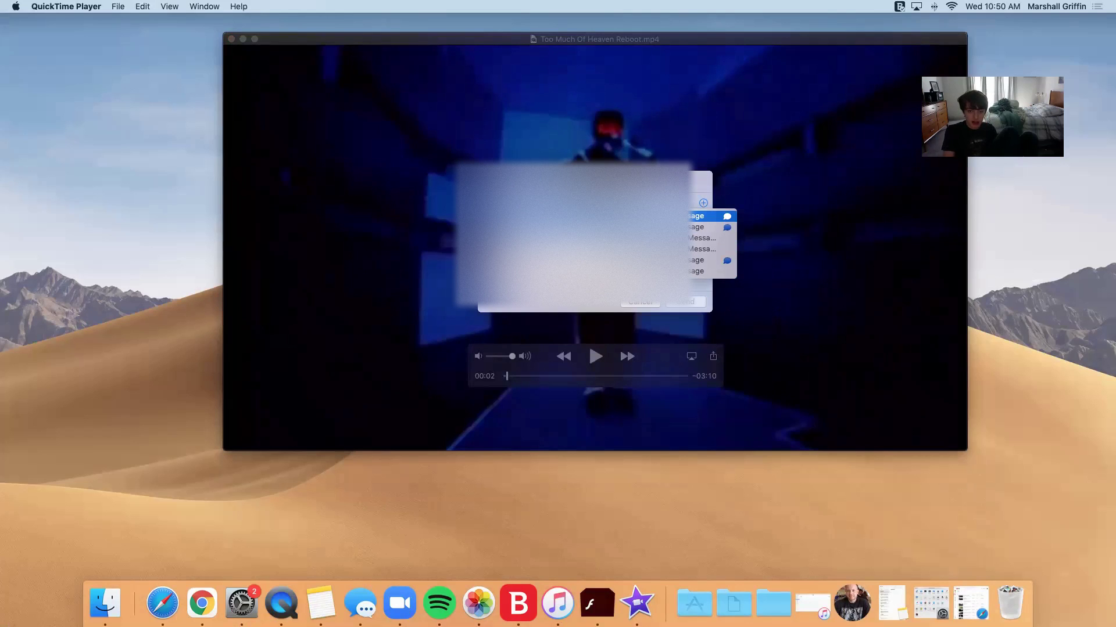
key("Return")
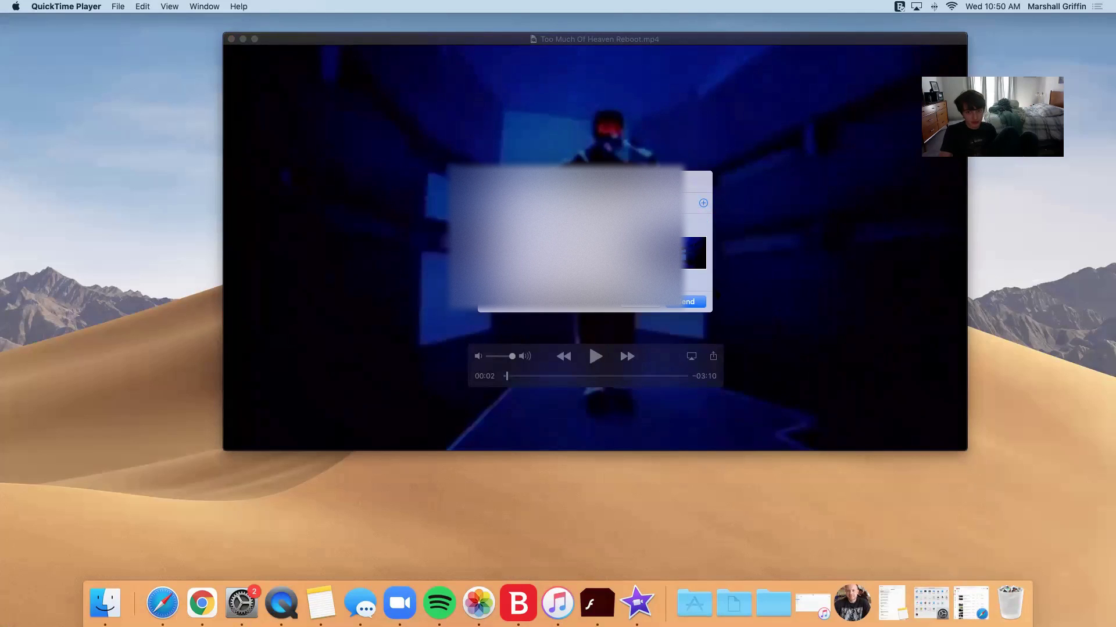
left_click(685, 301)
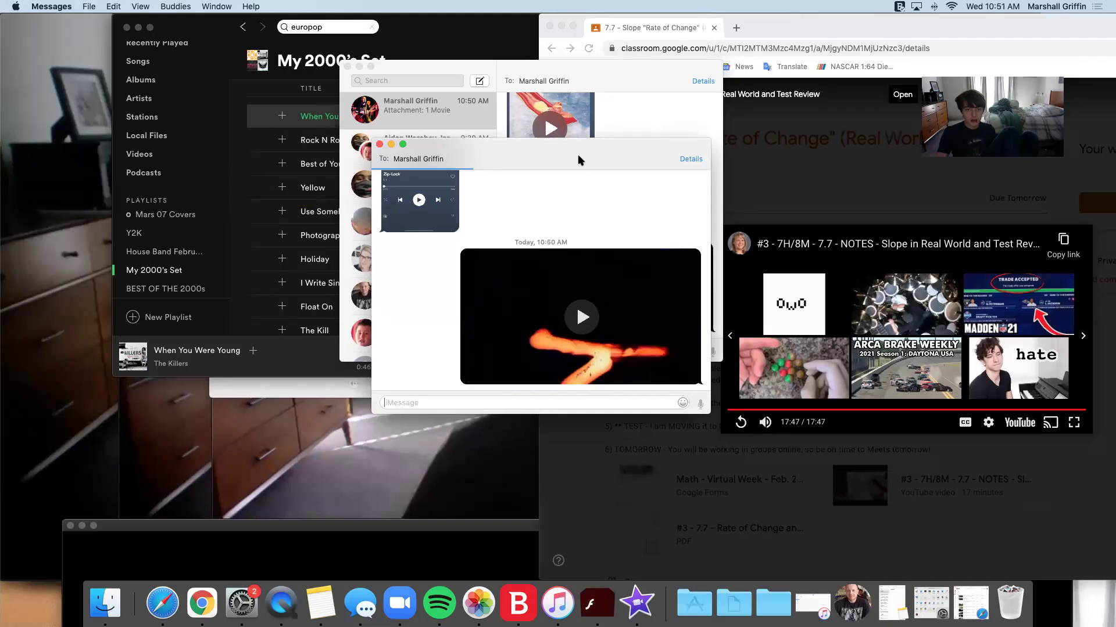
Move the small conversation window up and left, then close it
left_click_drag(578, 160, 541, 92)
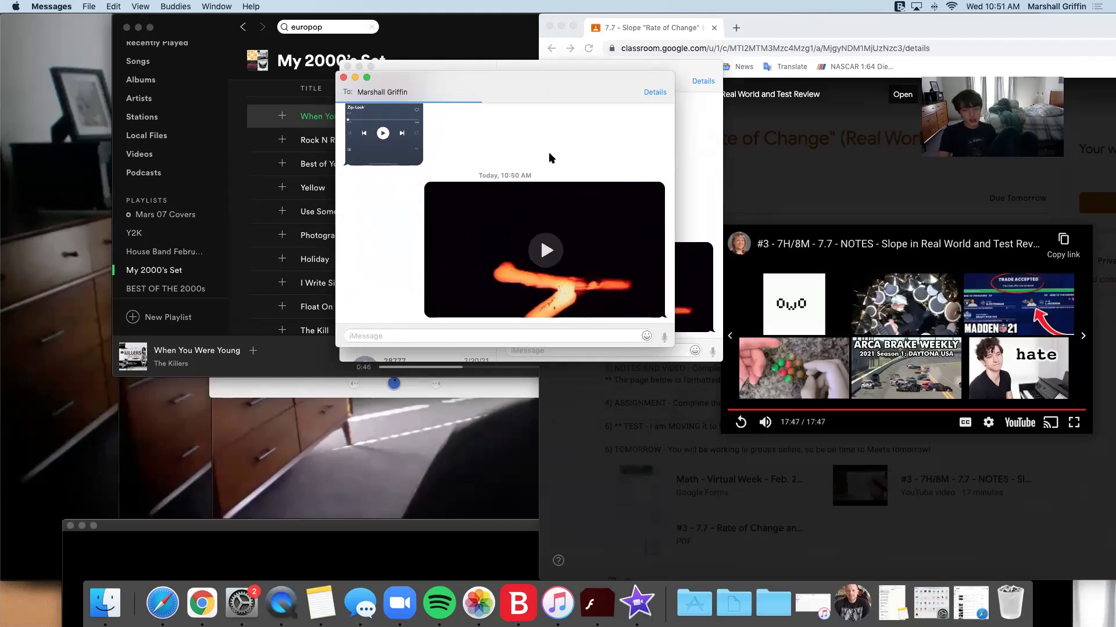
left_click(356, 79)
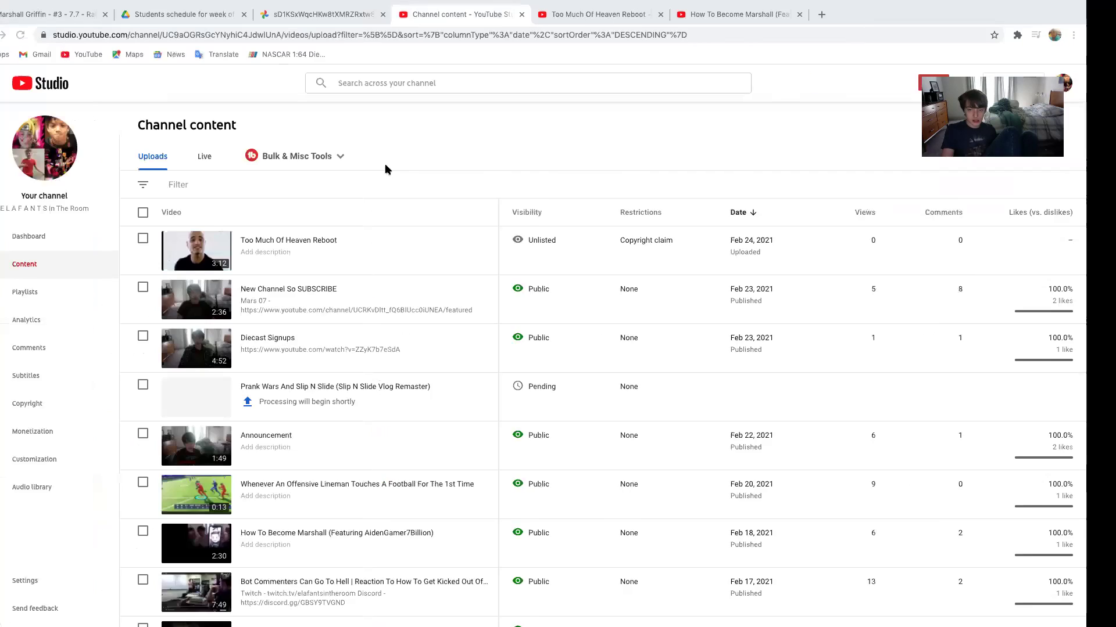
Switch away from full-screen YouTube Studio, restore the Messages conversation and close its windows
key("ctrl+Left")
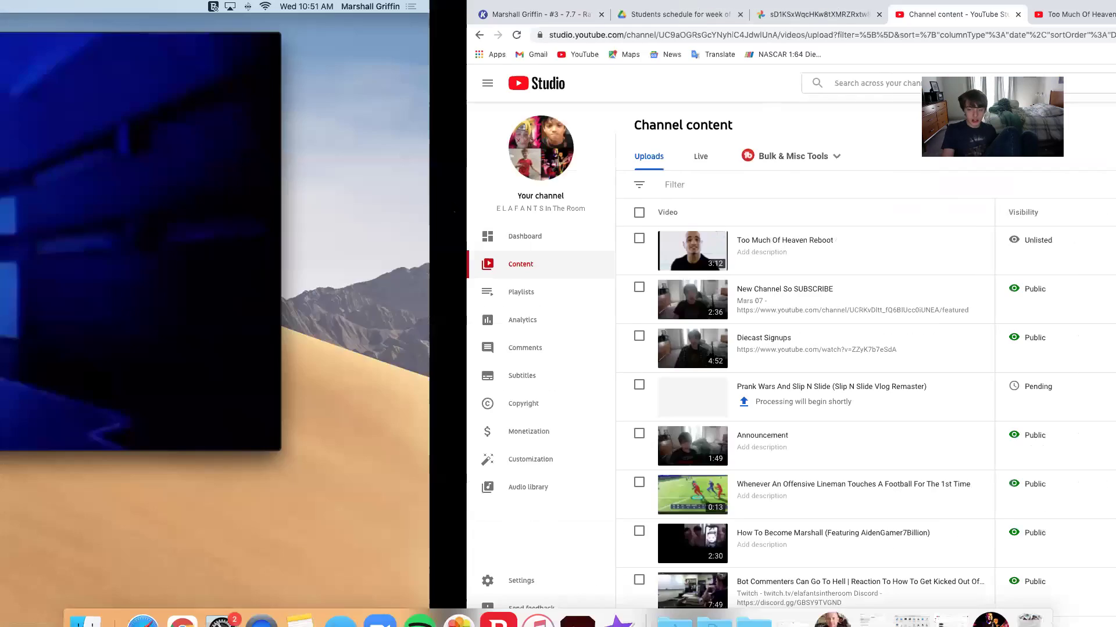
left_click_drag(990, 605, 941, 567)
left_click(977, 591)
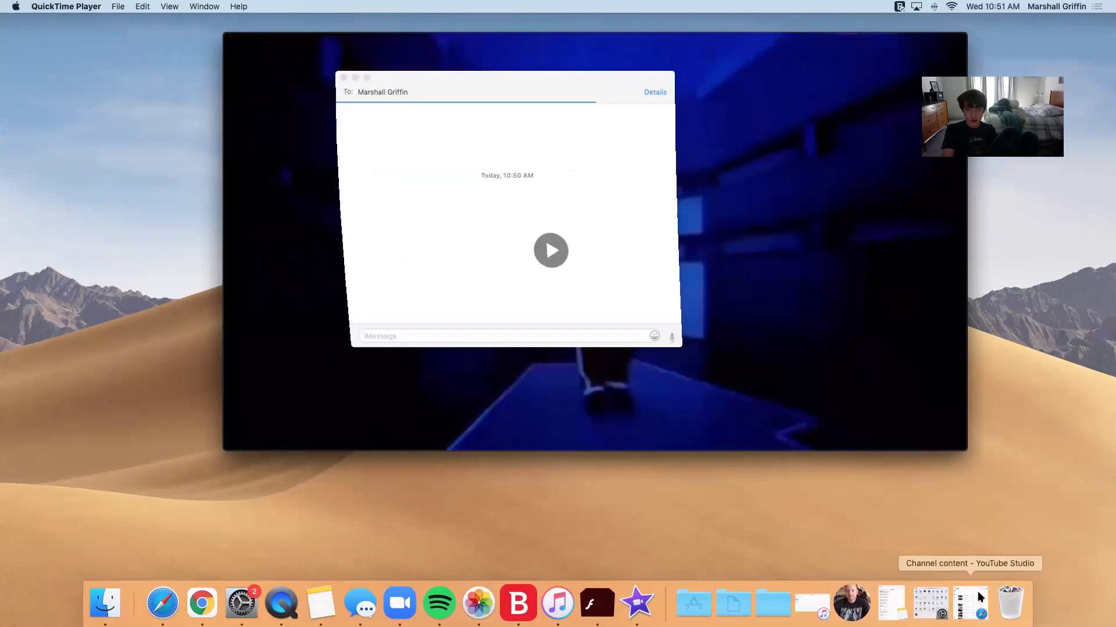
key("ctrl+Right")
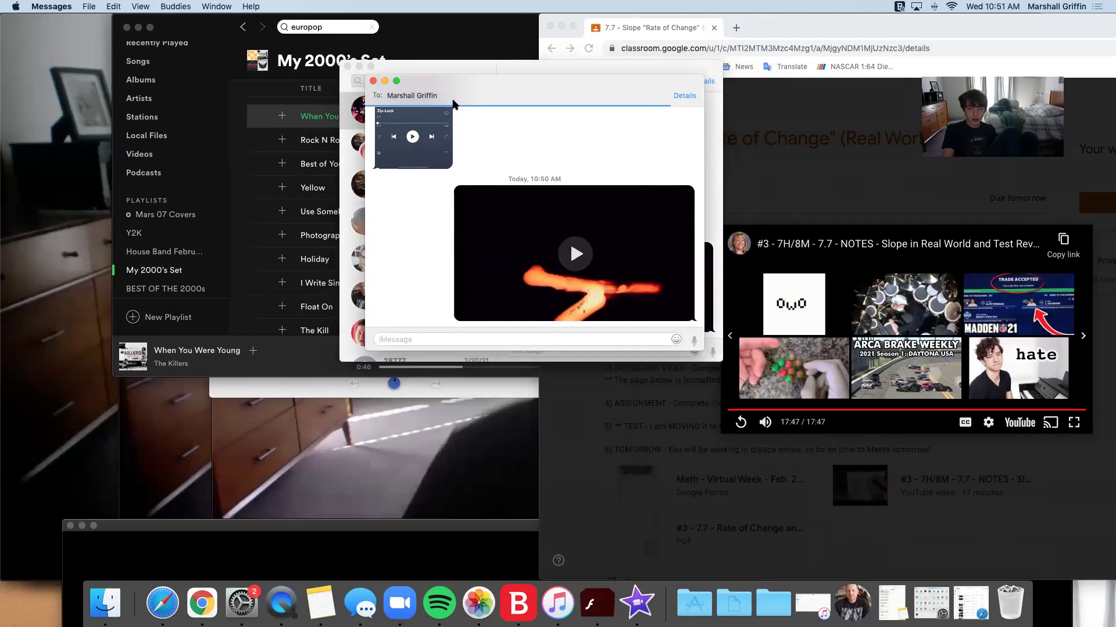
left_click(354, 68)
left_click(347, 68)
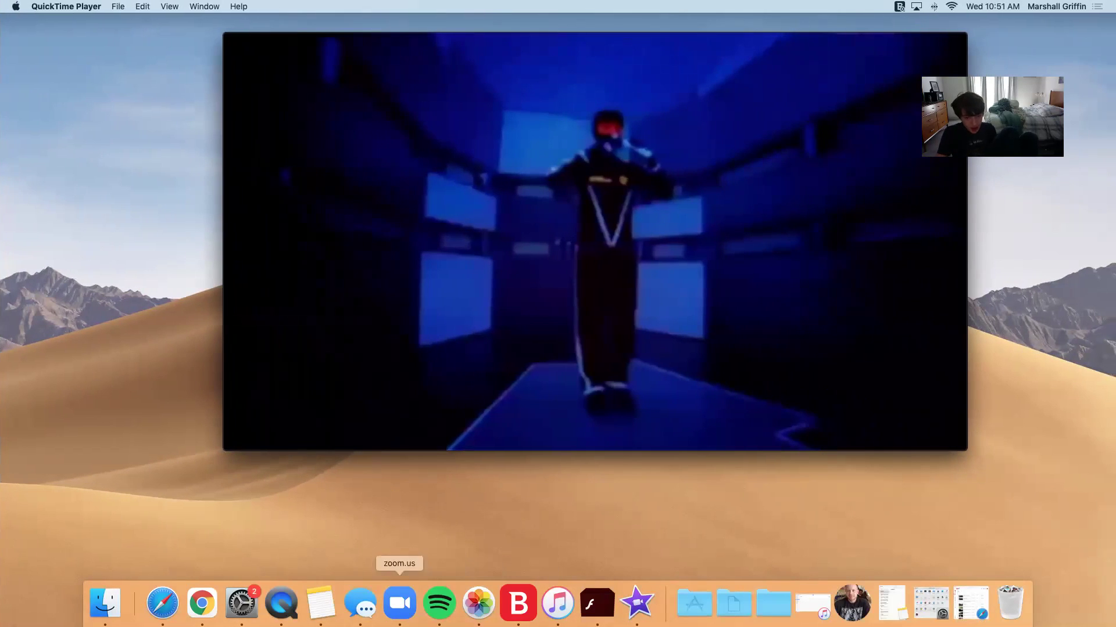
Reopen the main Messages window from the Dock, center it, and bring iMovie forward
left_click(361, 604)
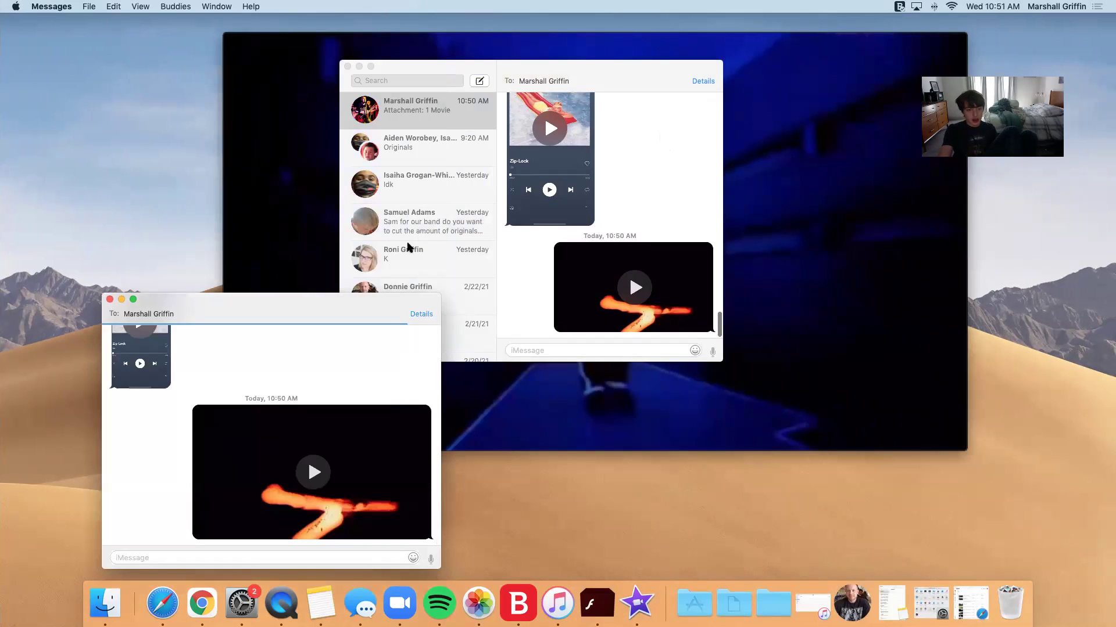
left_click_drag(350, 311, 431, 105)
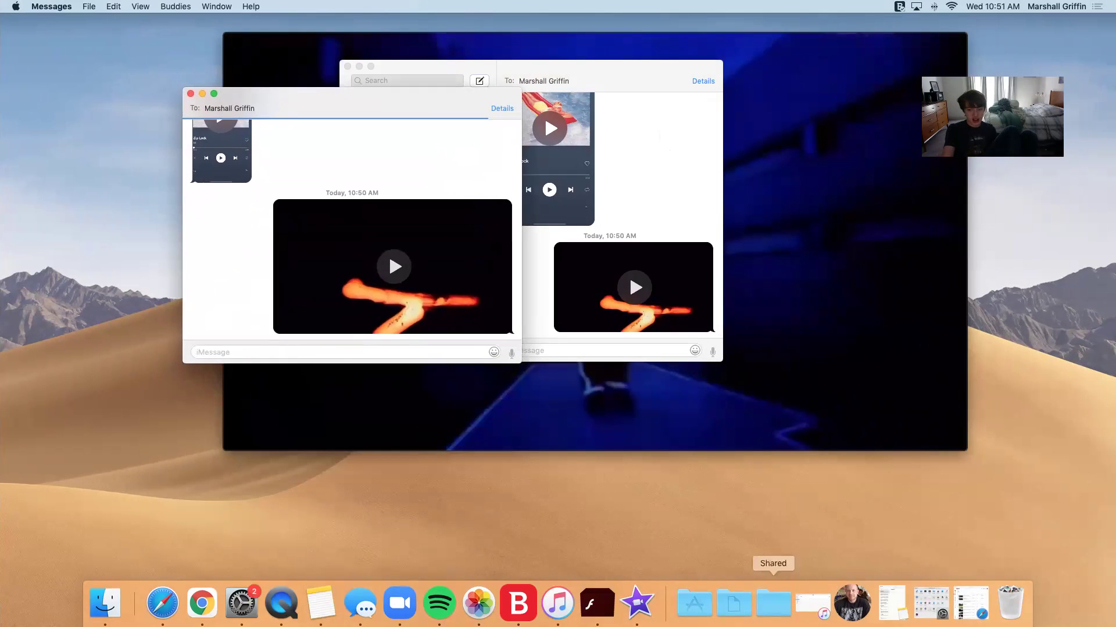
left_click(649, 613)
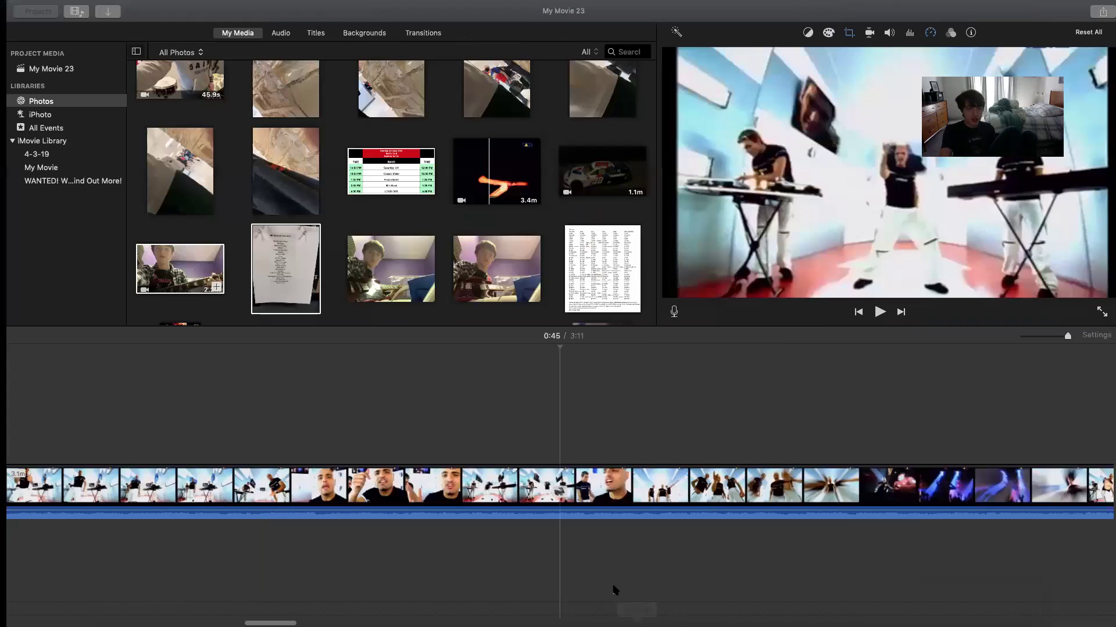
Back at the projects list, drop the sent video into the new My Movie 24 timeline in full screen
mouse_move(99, 2)
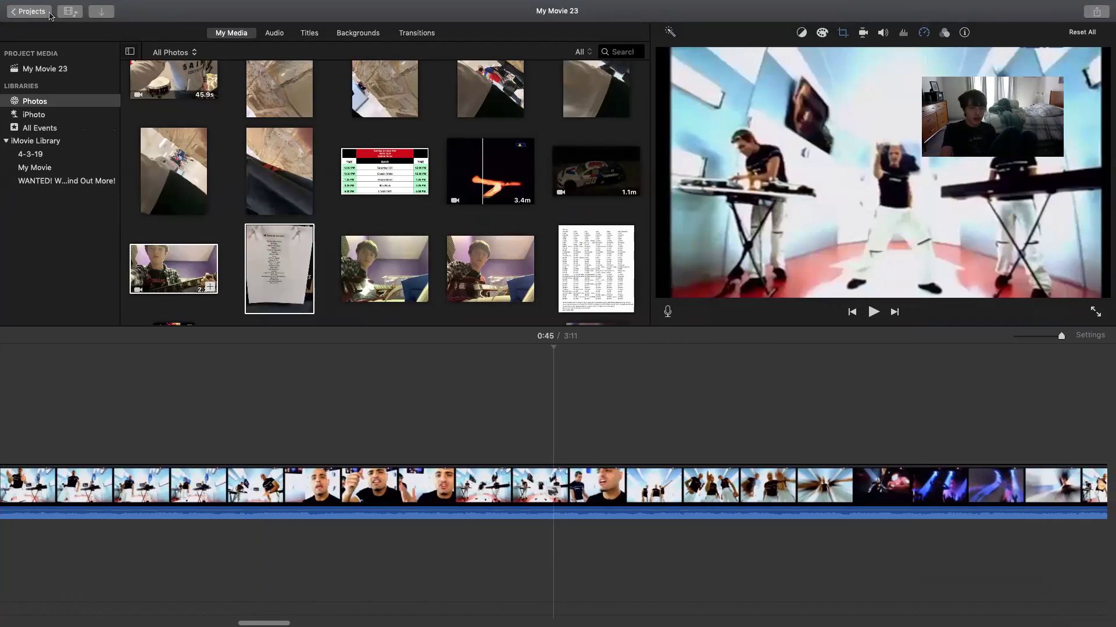
left_click(30, 12)
left_click(601, 67)
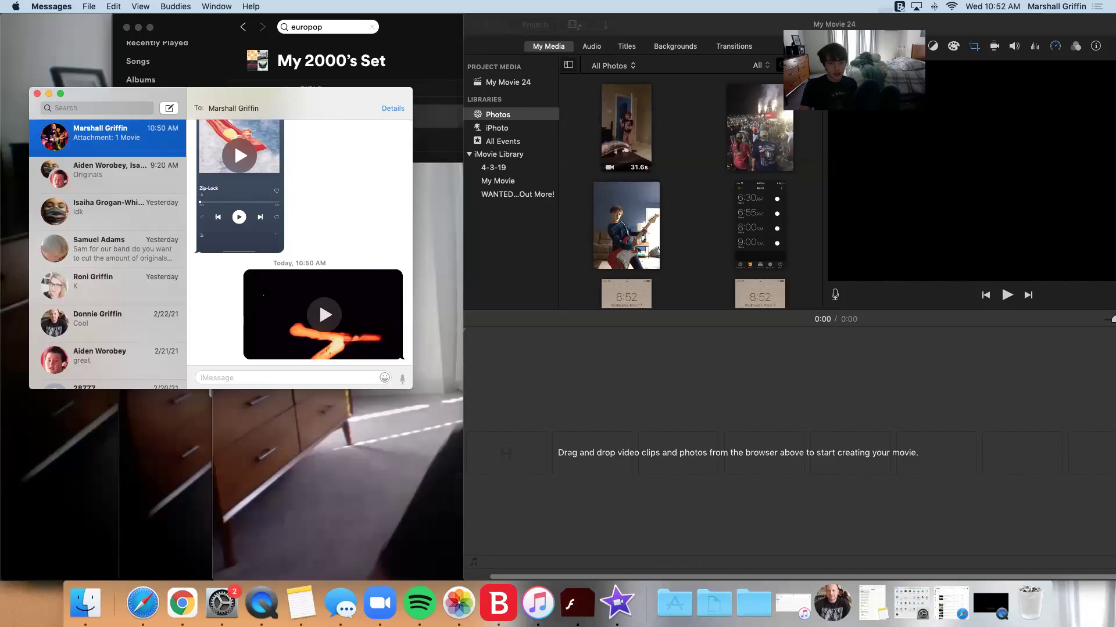
left_click_drag(323, 326, 572, 450)
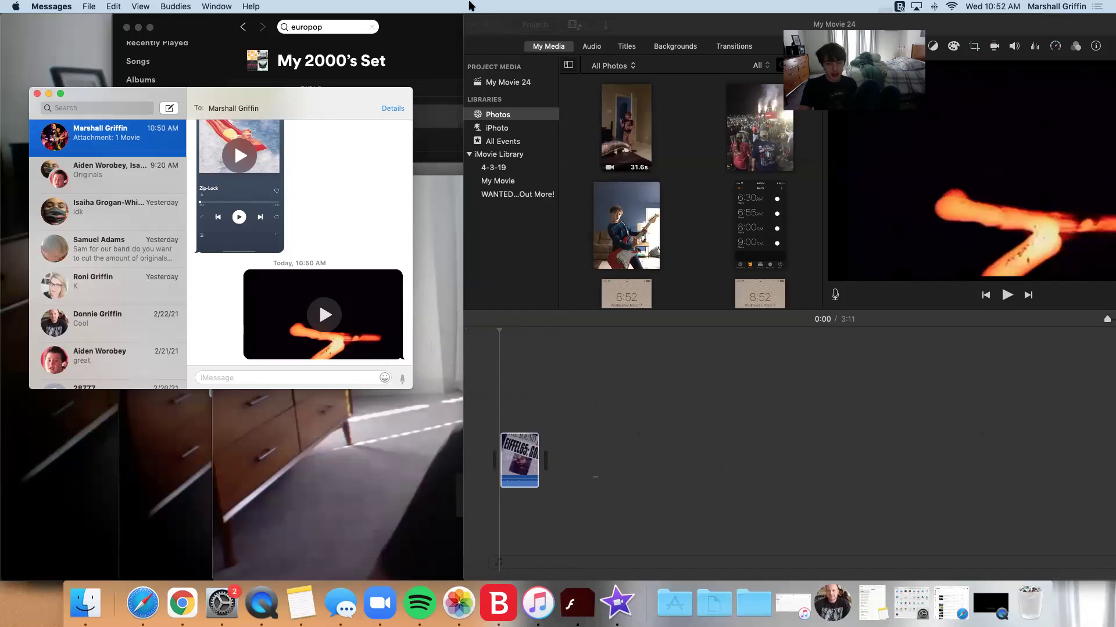
left_click(497, 25)
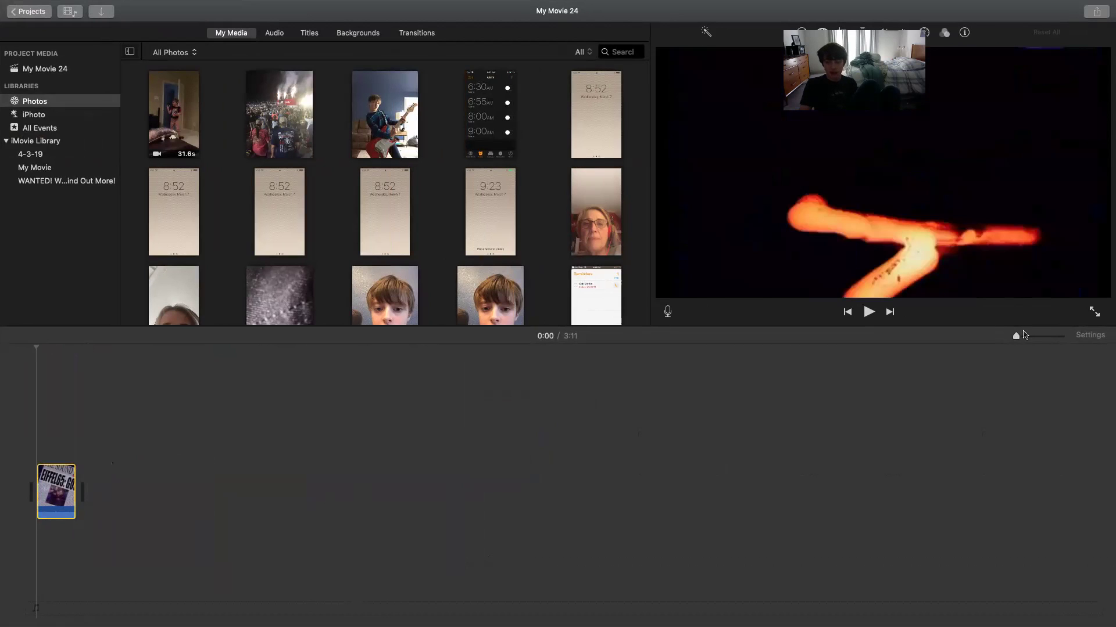
Stretch the clip into a long filmstrip and briefly play and stop the preview
left_click_drag(1023, 335, 1062, 335)
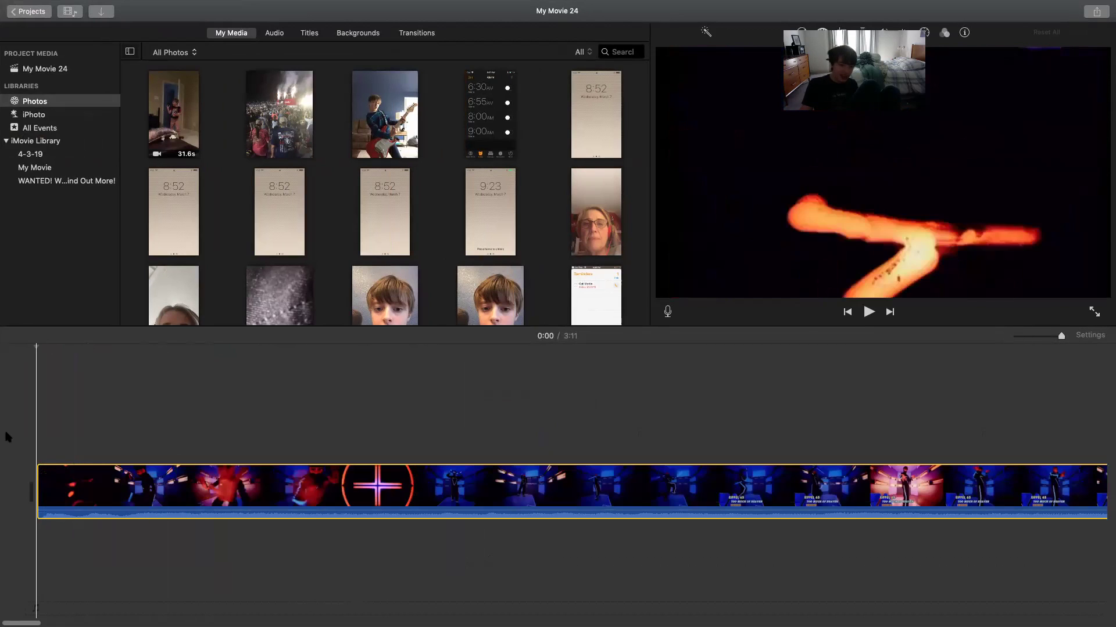
left_click(7, 436)
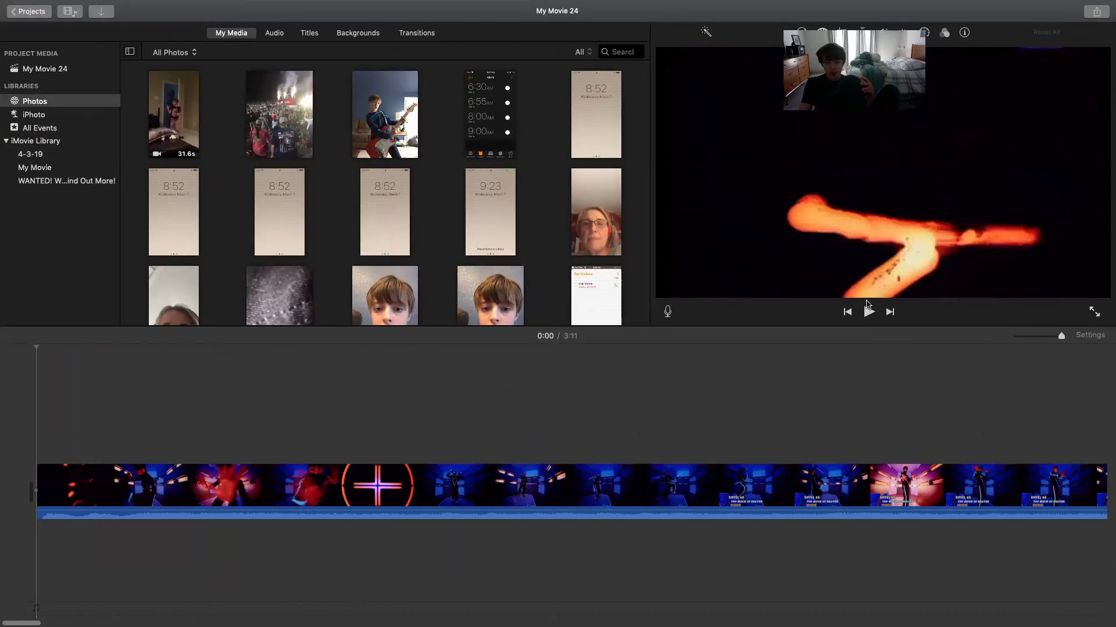
left_click(868, 305)
left_click(867, 304)
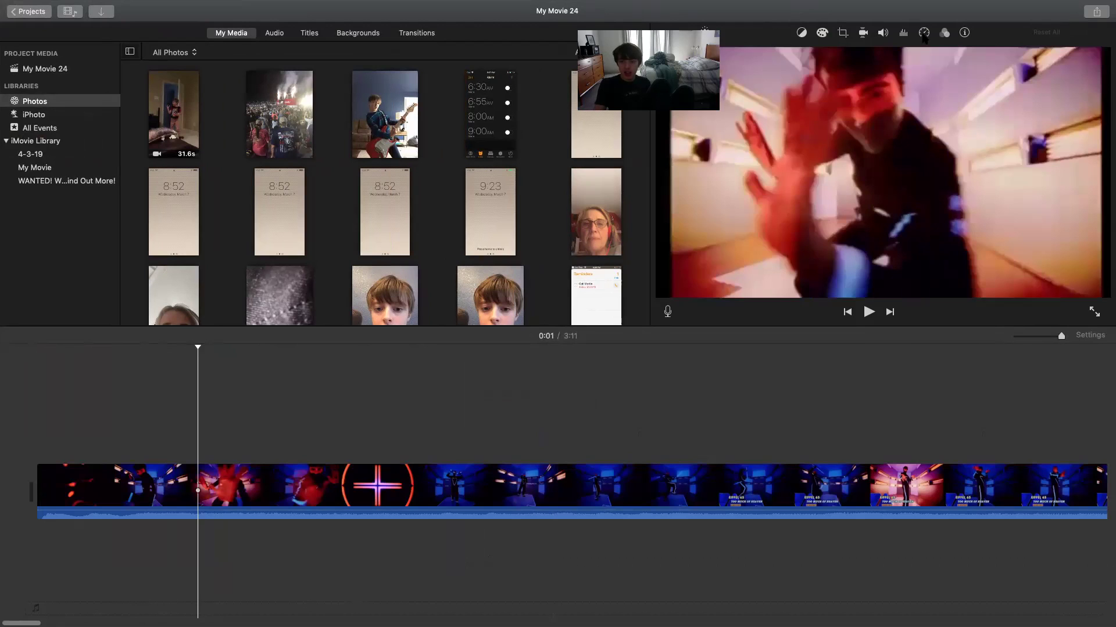
Give the clip a Custom speed, entering 93% and then 94%
left_click(924, 33)
left_click(737, 54)
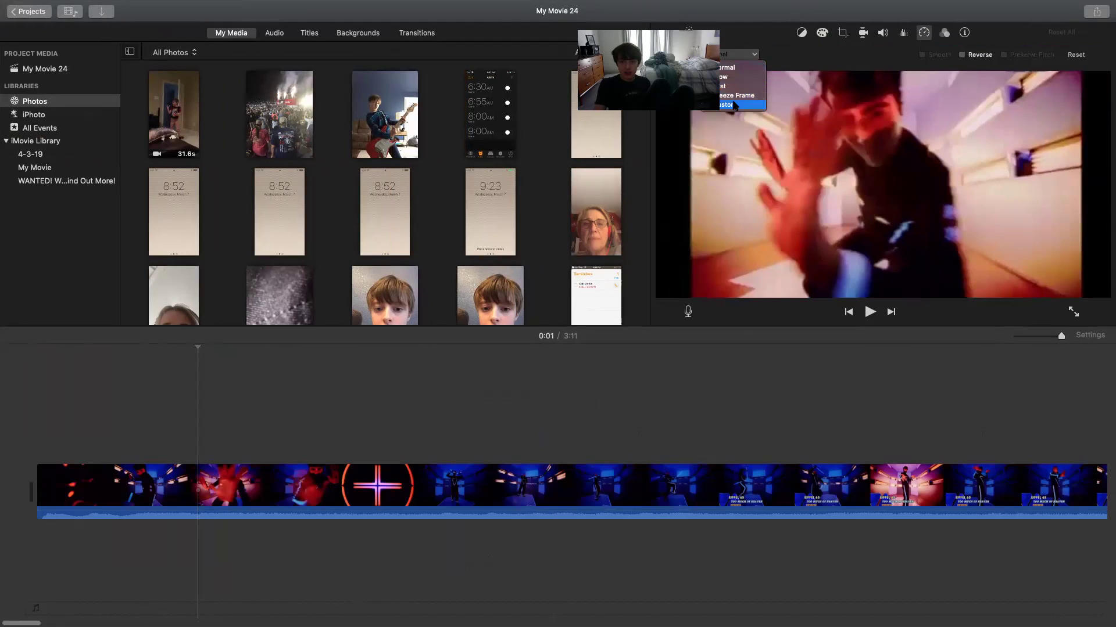
left_click(735, 105)
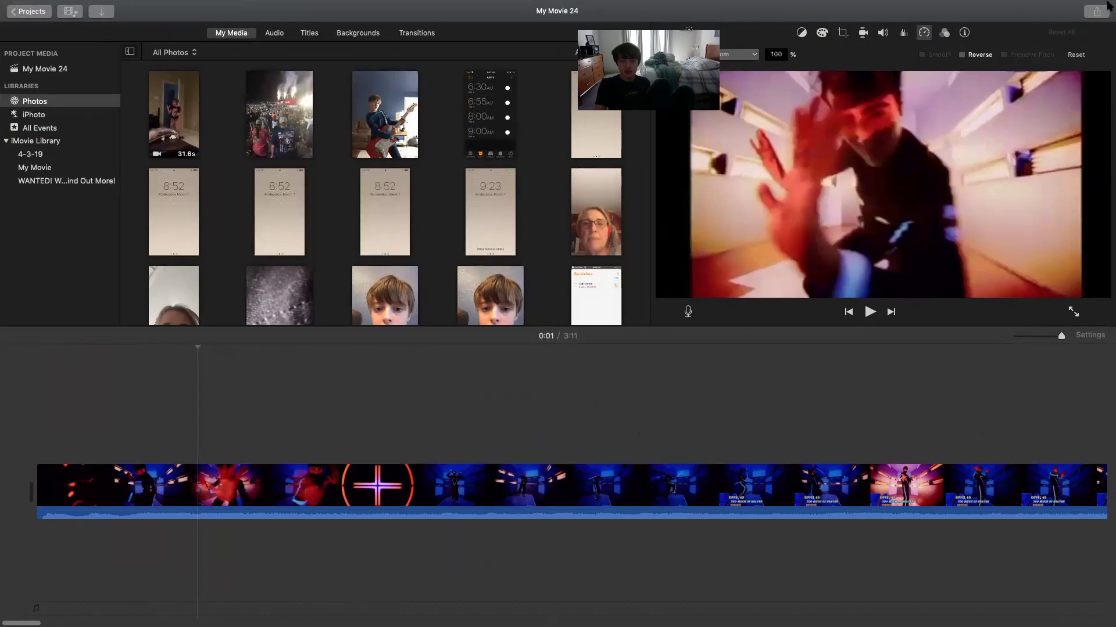
left_click(781, 56)
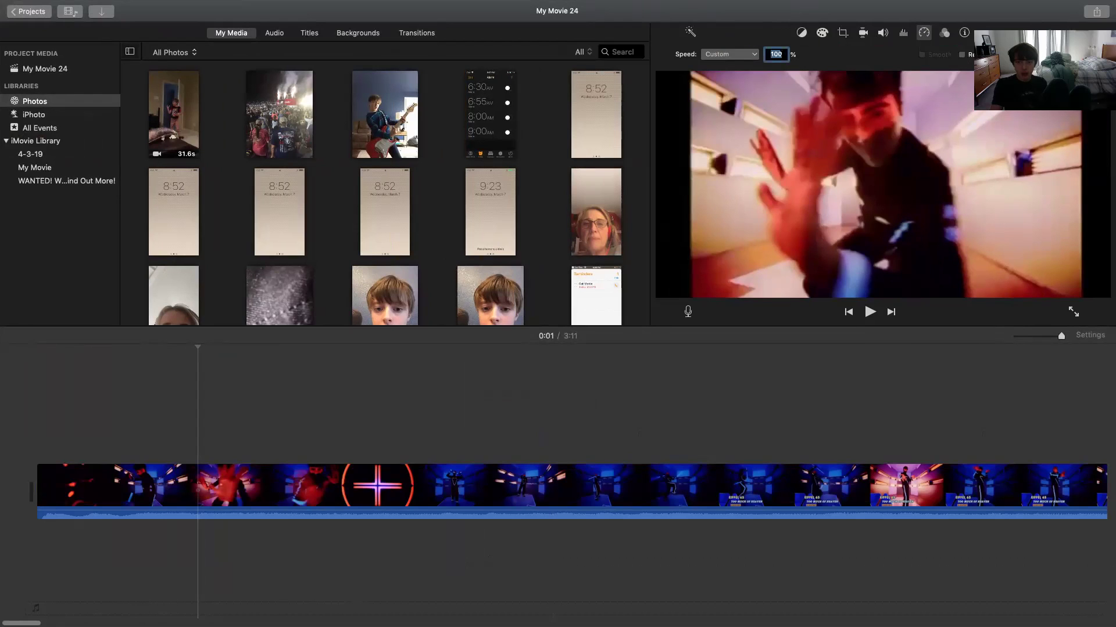
type("9")
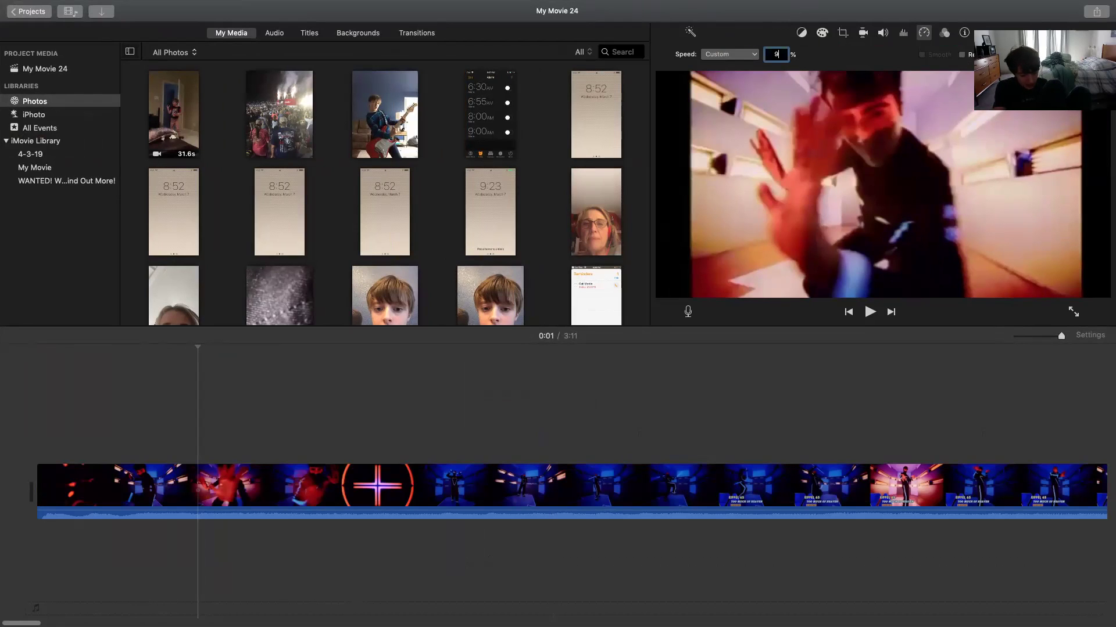
type("3")
key("Return")
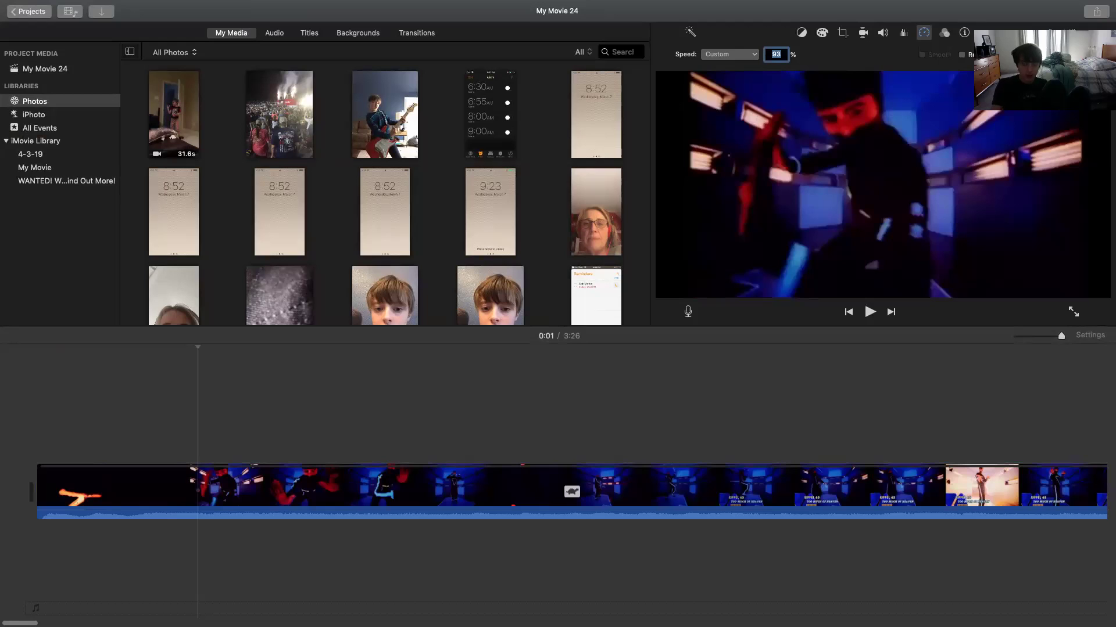
key("Return")
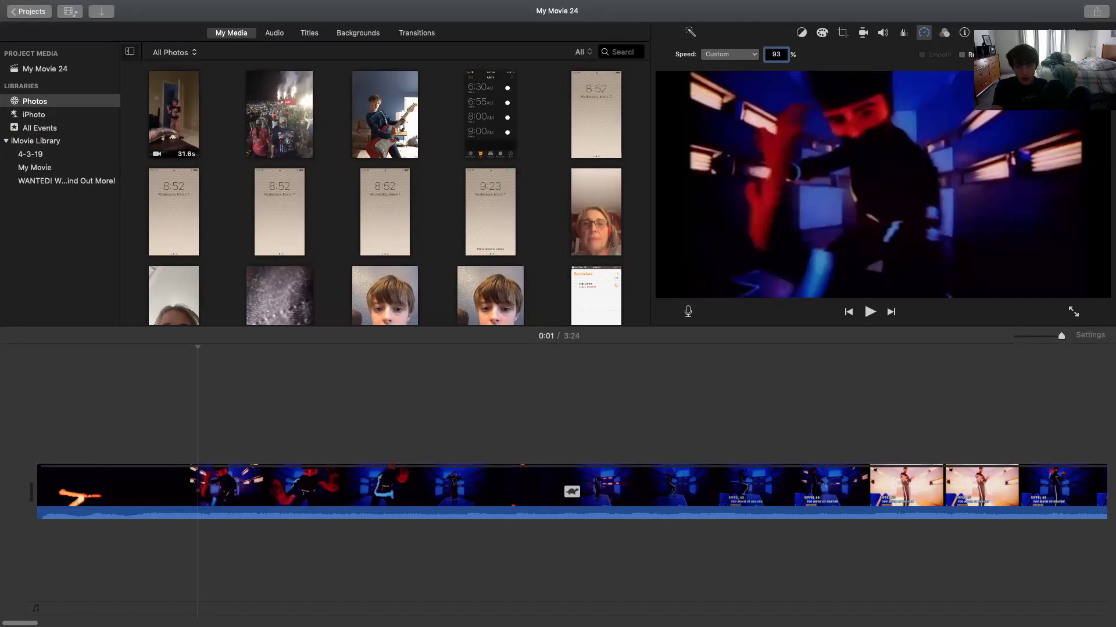
Reapply 93% speed and play the slowed video from the start to judge it
type("93")
key("Return")
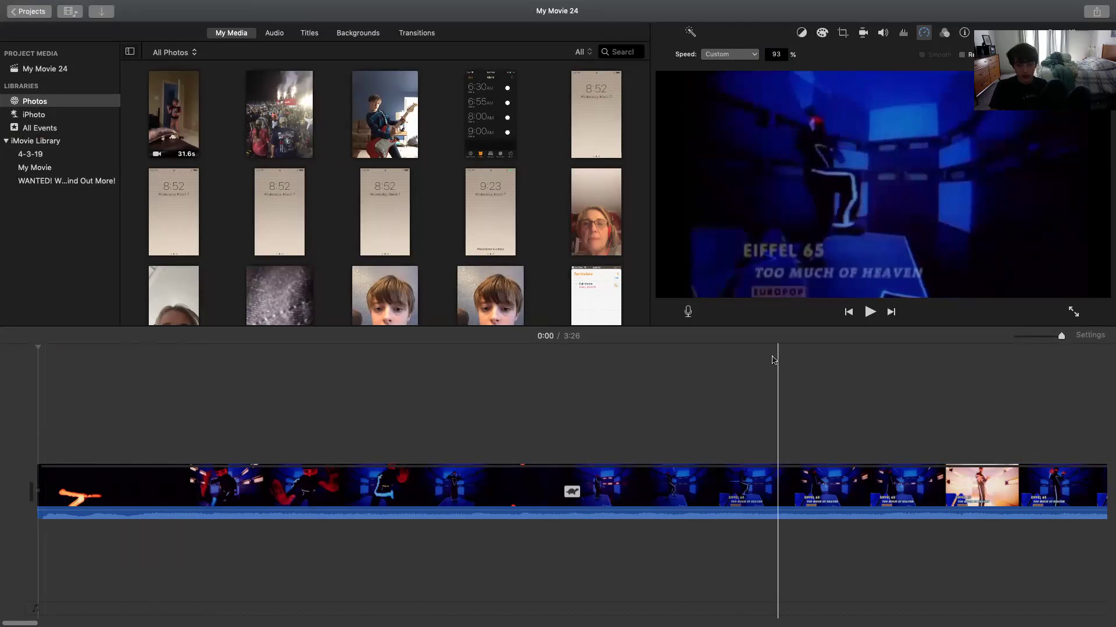
left_click(7, 424)
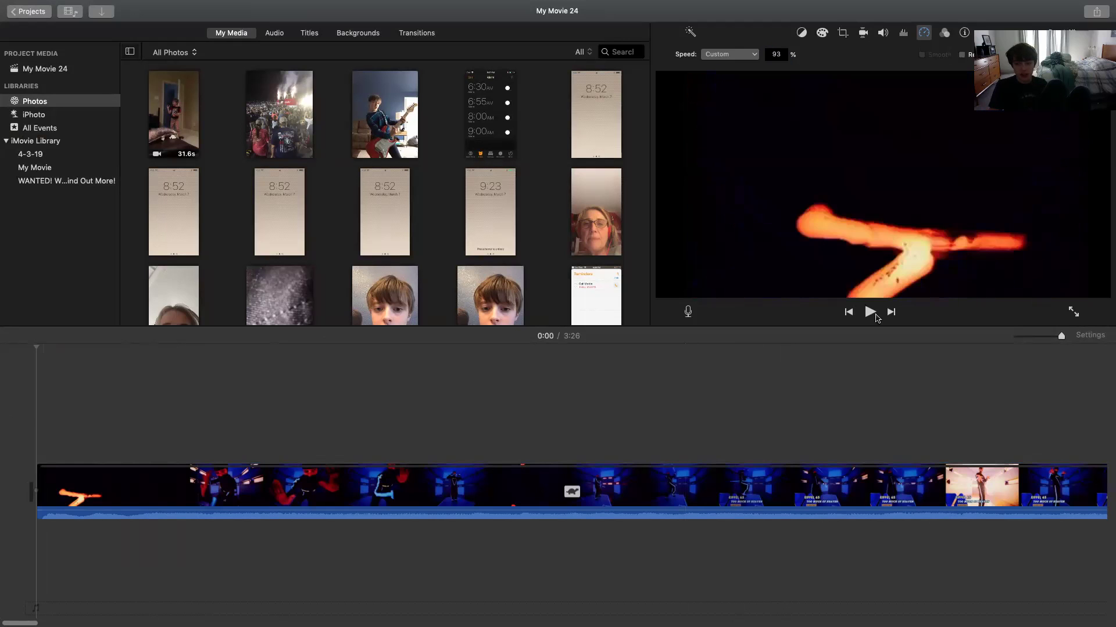
left_click(870, 313)
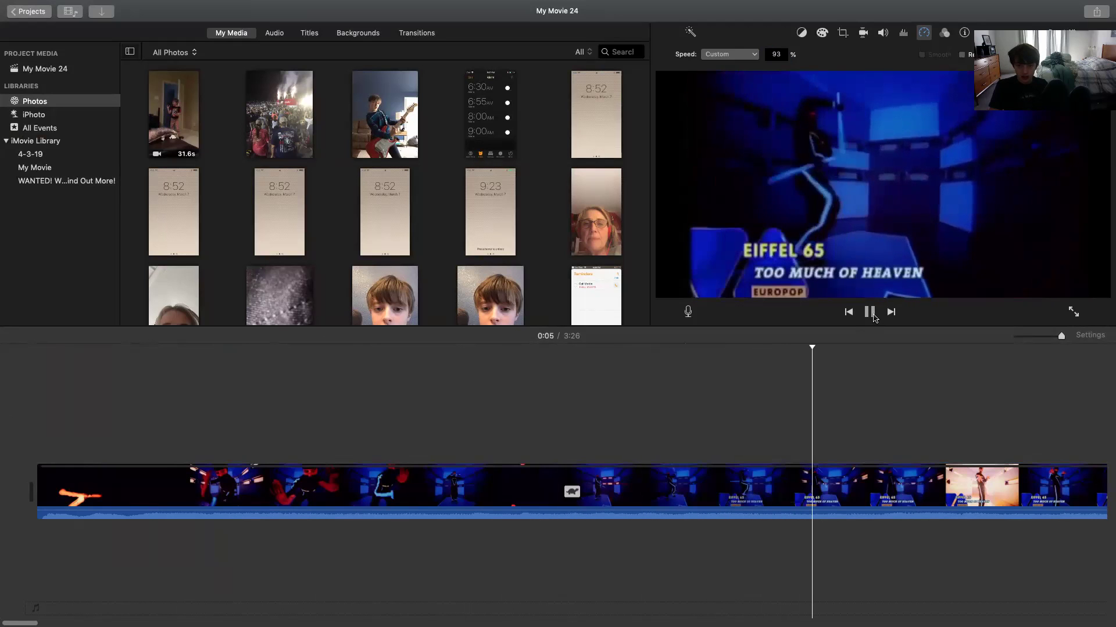
left_click(871, 314)
Change the speed back to 94% and replay it from the beginning
left_click(778, 54)
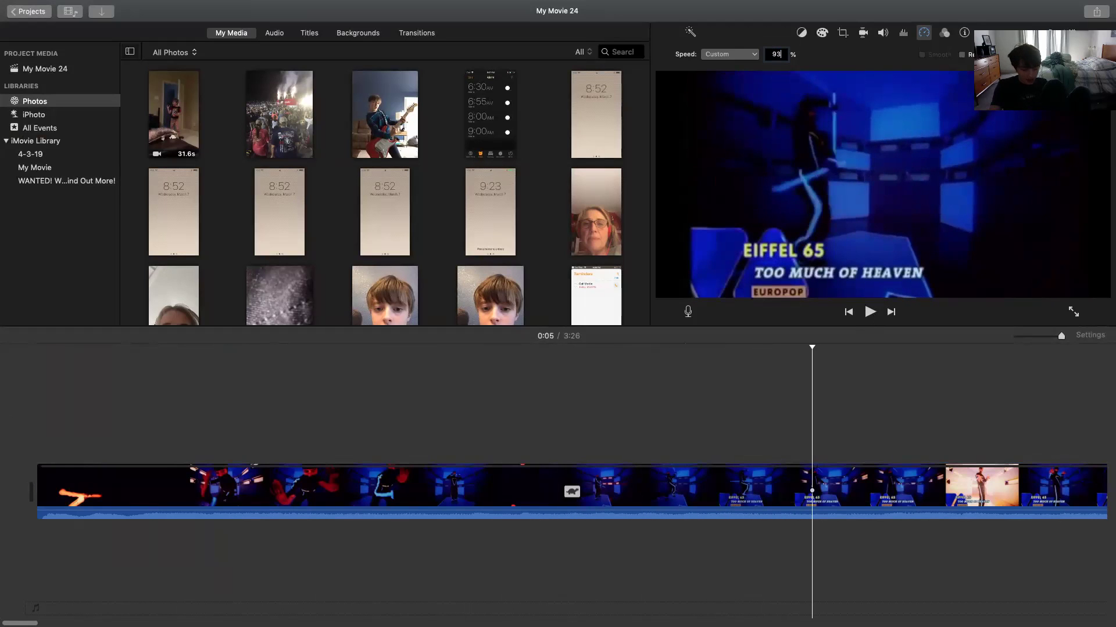
type("4")
key("Return")
left_click(36, 354)
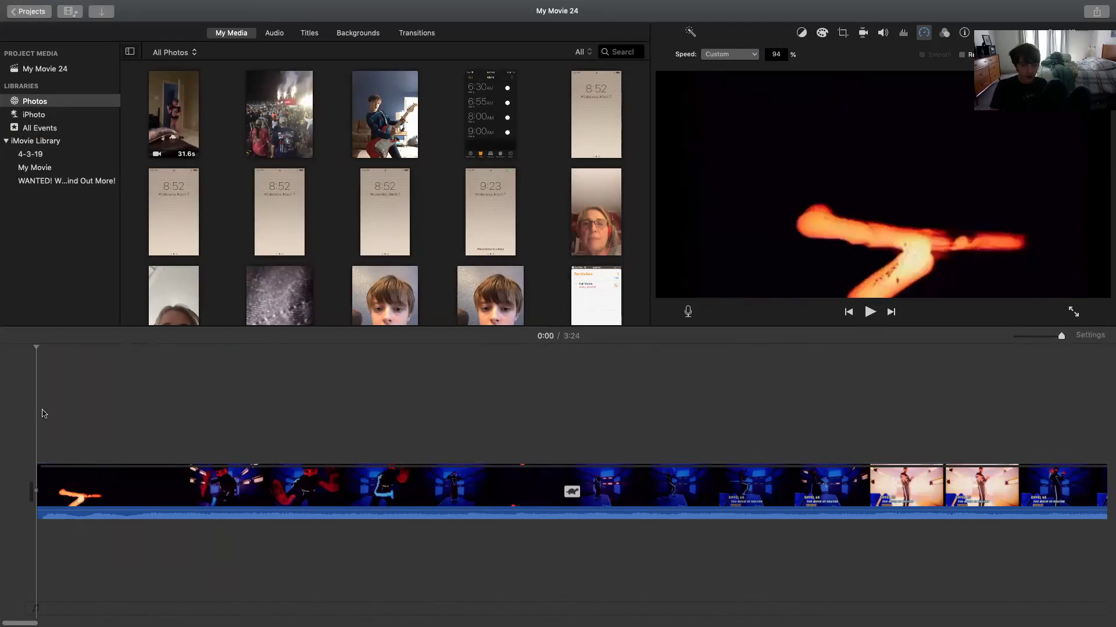
left_click(871, 314)
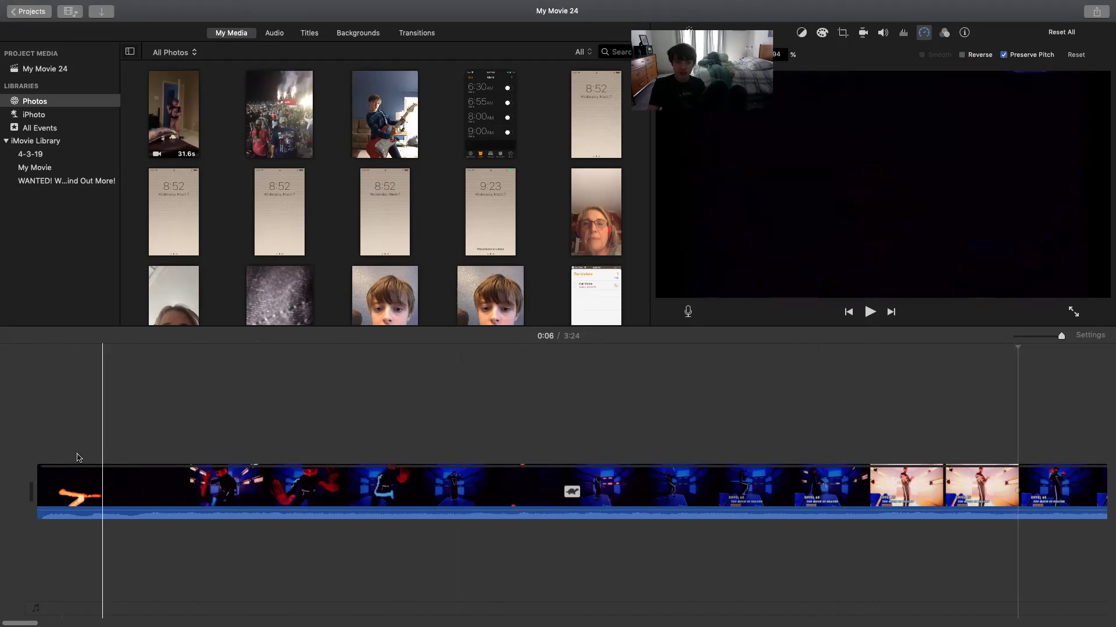
left_click(877, 311)
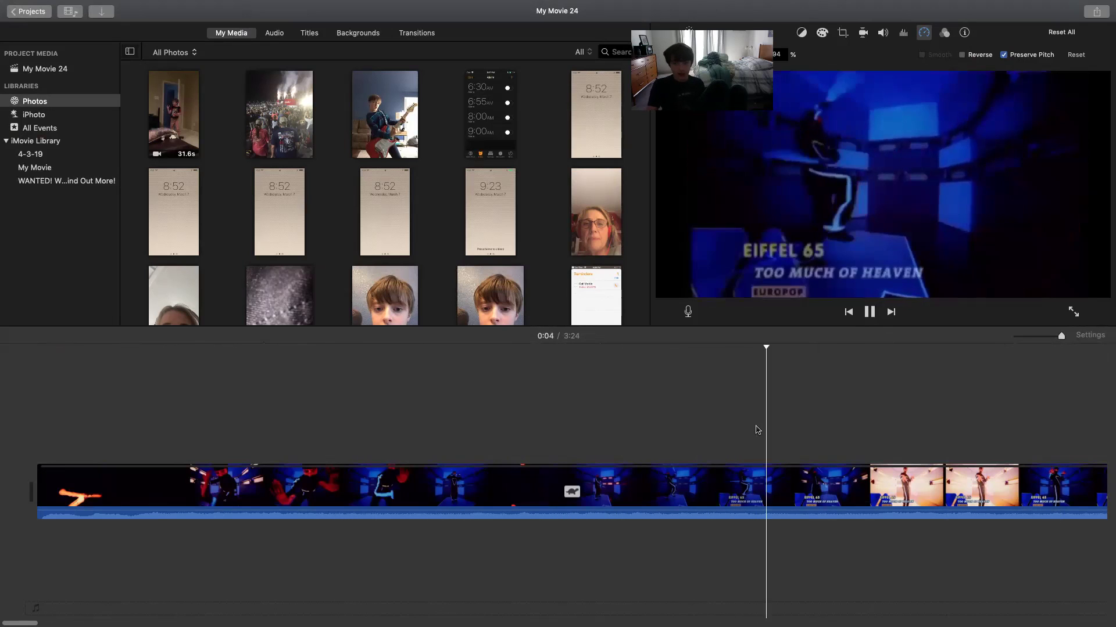
scroll(802, 449, "right", 5)
scroll(812, 451, "right", 8)
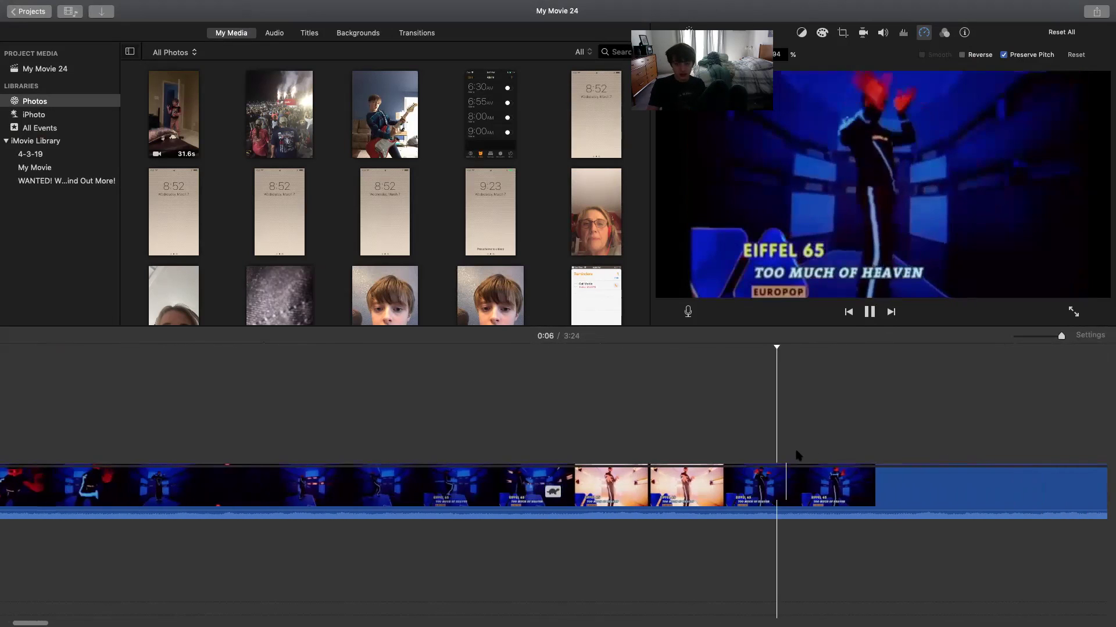
scroll(791, 456, "right", 4)
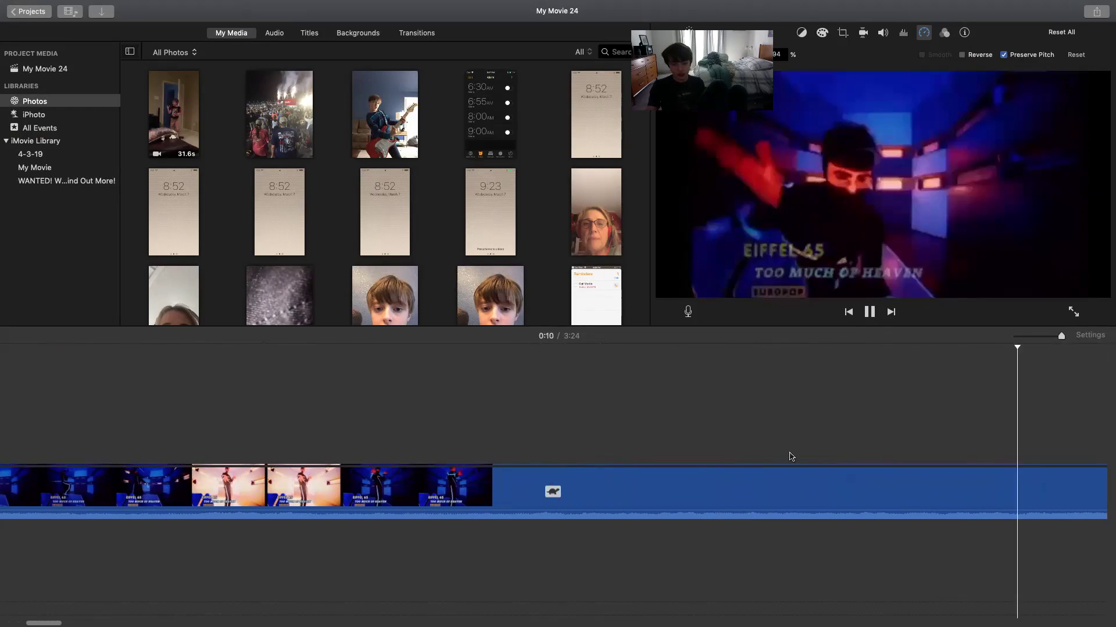
key("XF86AudioLowerVolume")
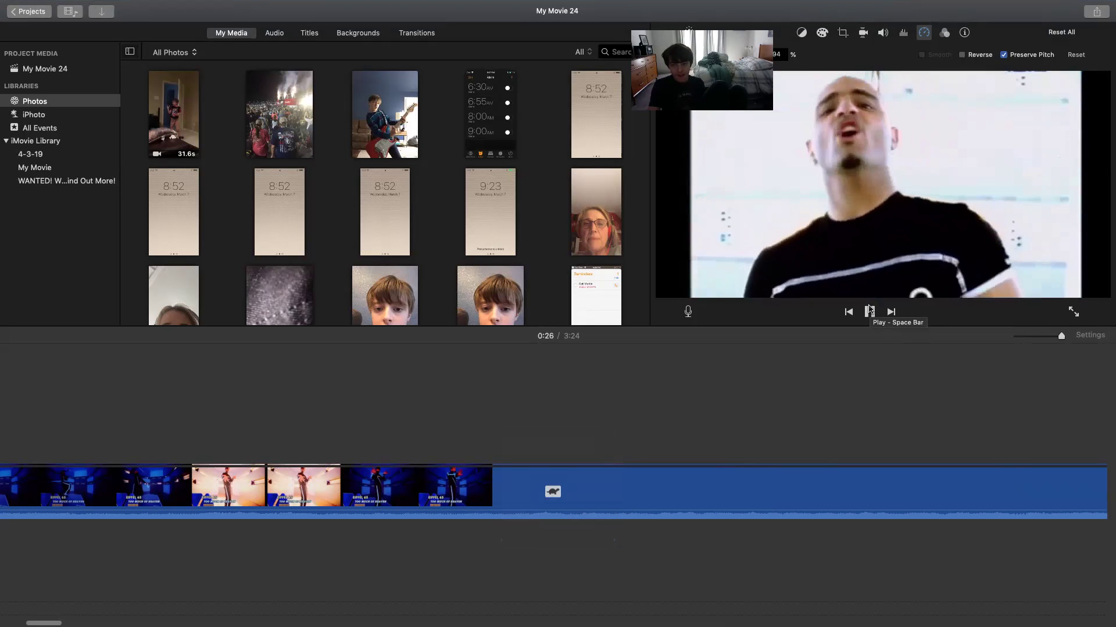
left_click(870, 311)
scroll(610, 425, "left", 10)
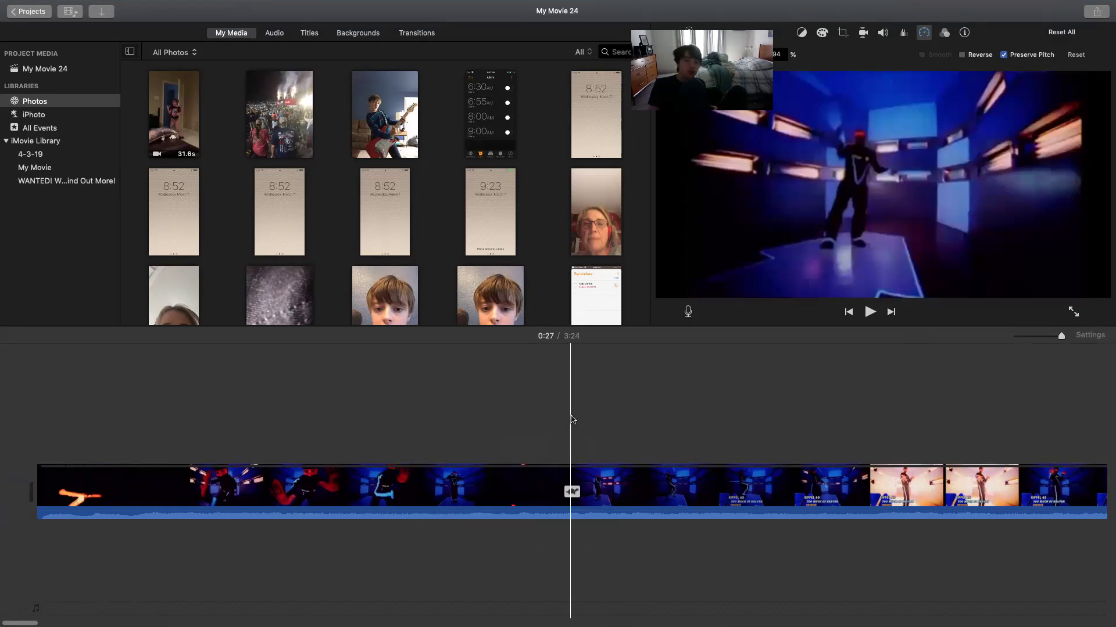
scroll(572, 420, "right", 10)
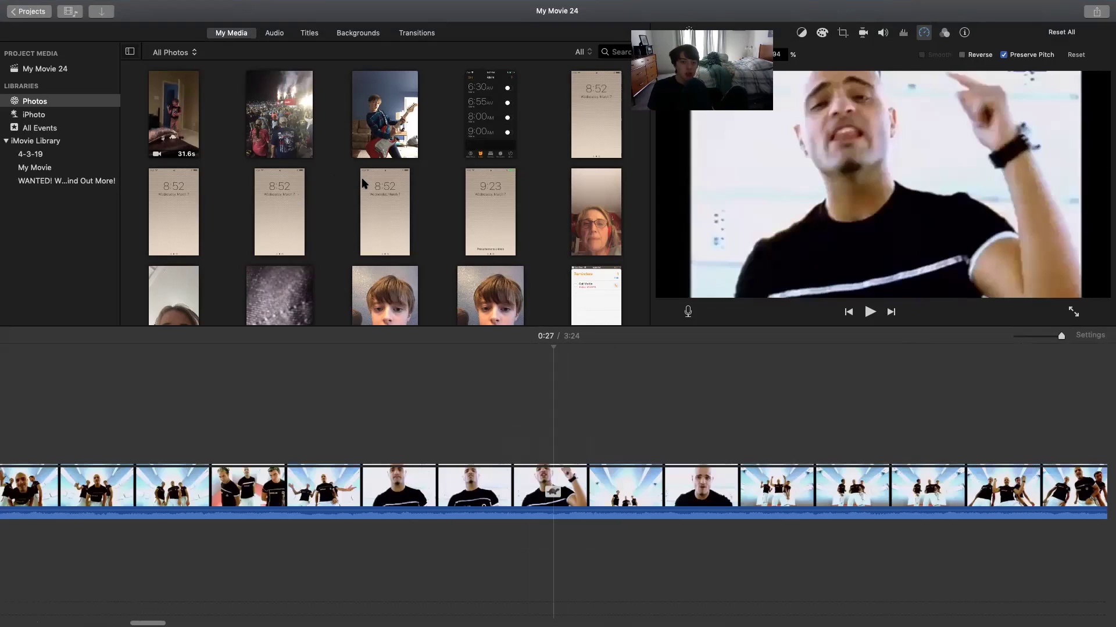